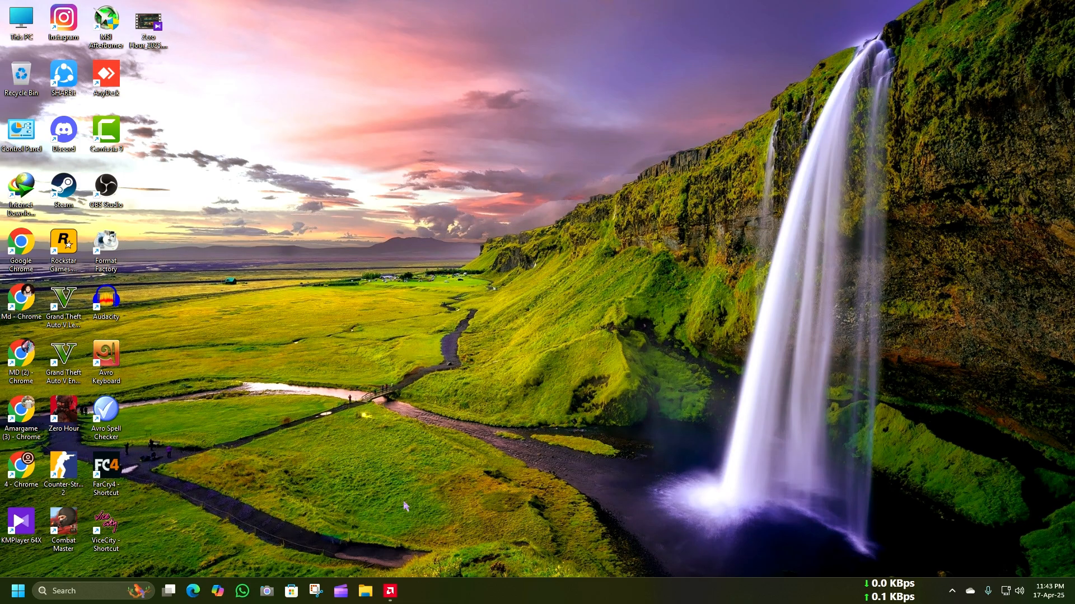
Step: Refresh the desktop and open the global gaming graphics settings in a maximized AMD Software: Adrenalin Edition
right_click(421, 203)
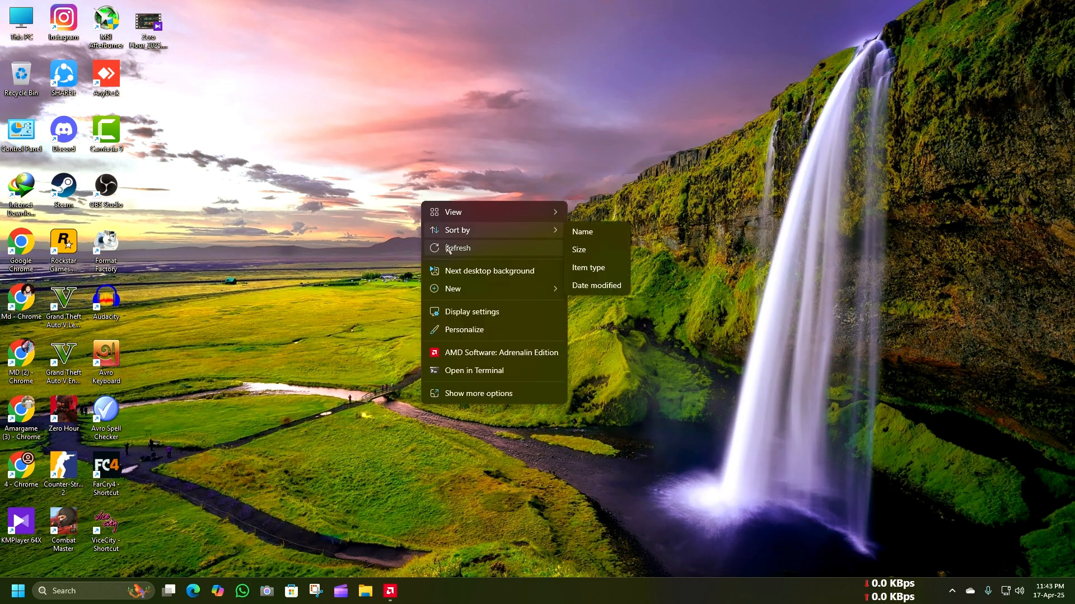
left_click(448, 246)
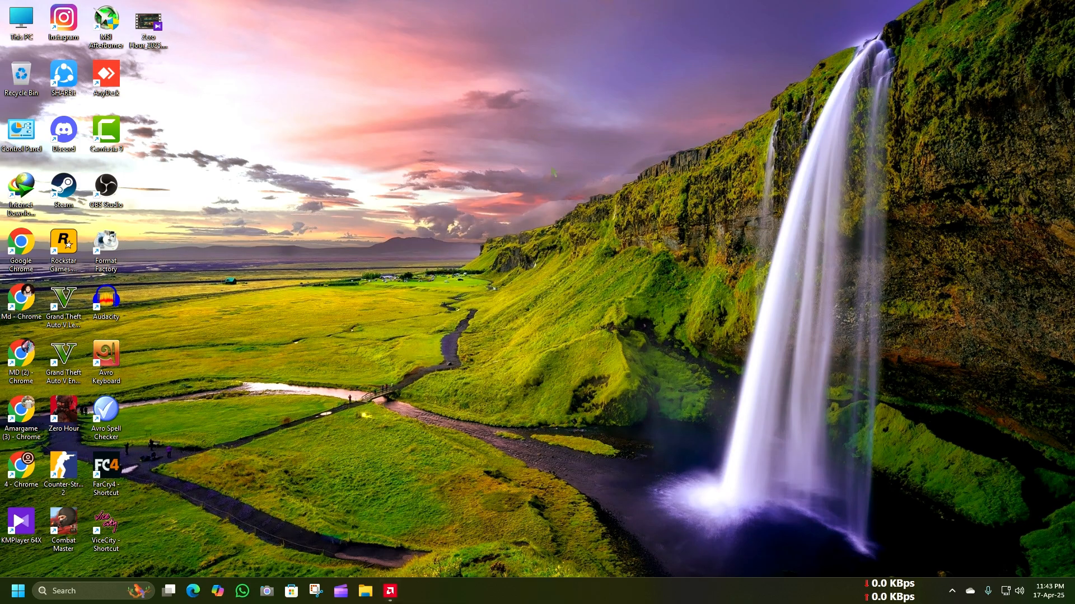
right_click(534, 129)
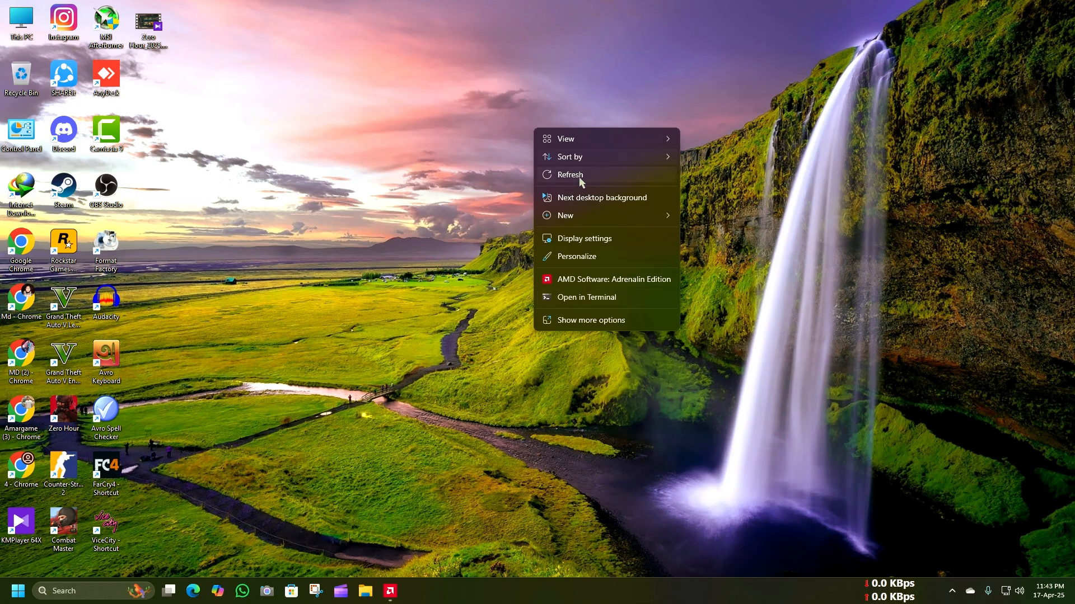
left_click(614, 279)
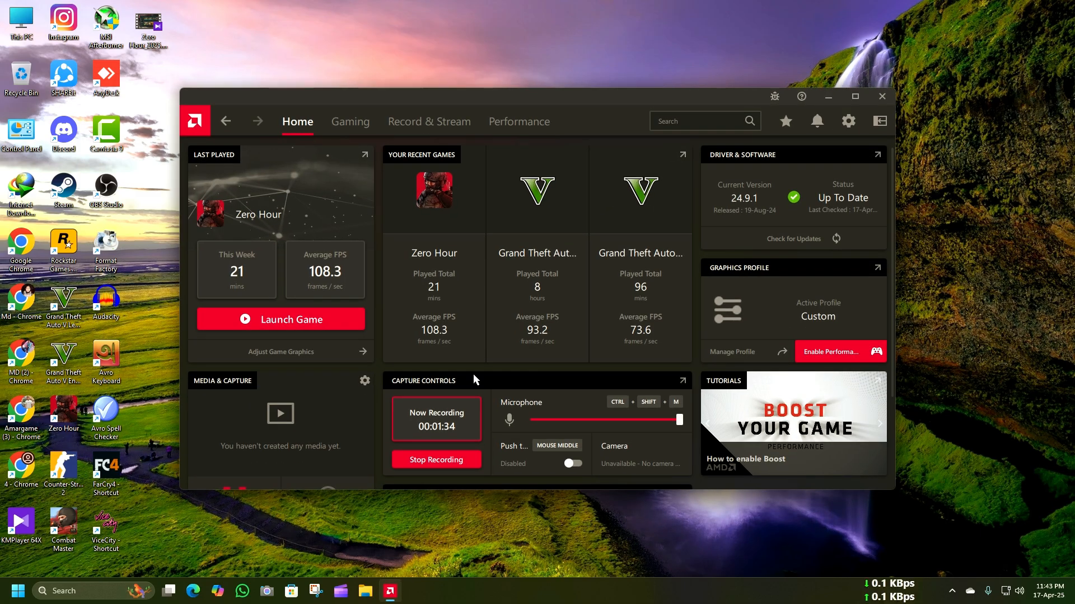
left_click(848, 103)
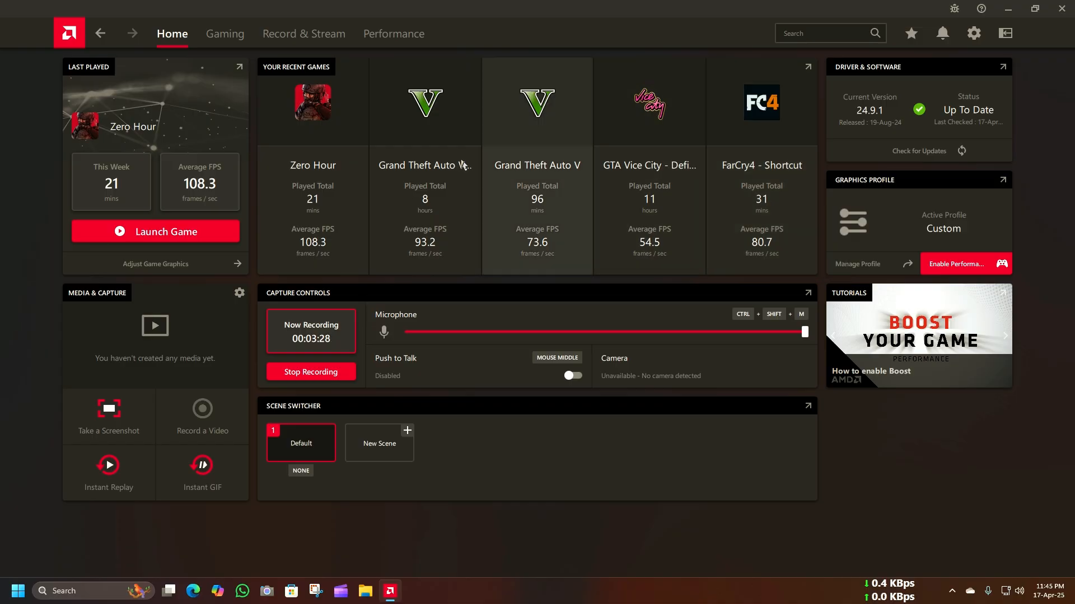
left_click(215, 42)
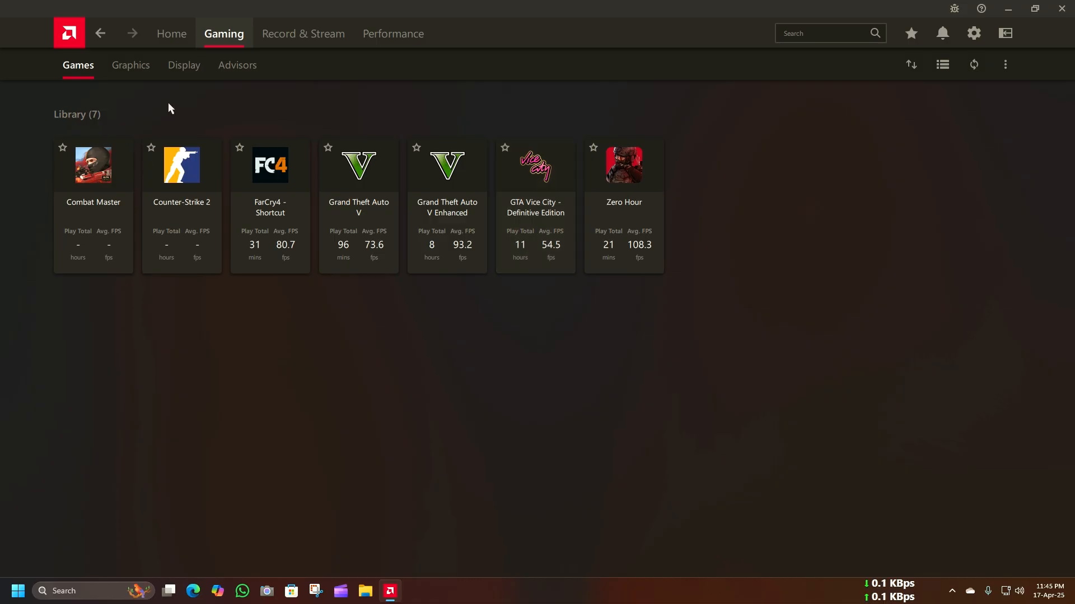
left_click(148, 74)
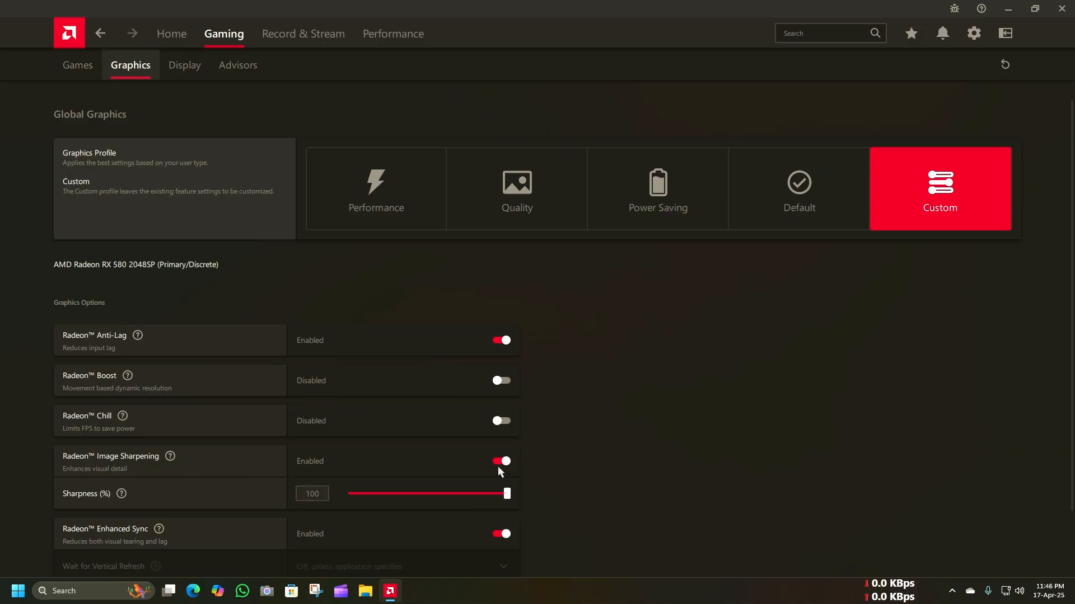
Step: Turn off Radeon Enhanced Sync in the global graphics options
scroll(302, 479, "down", 2)
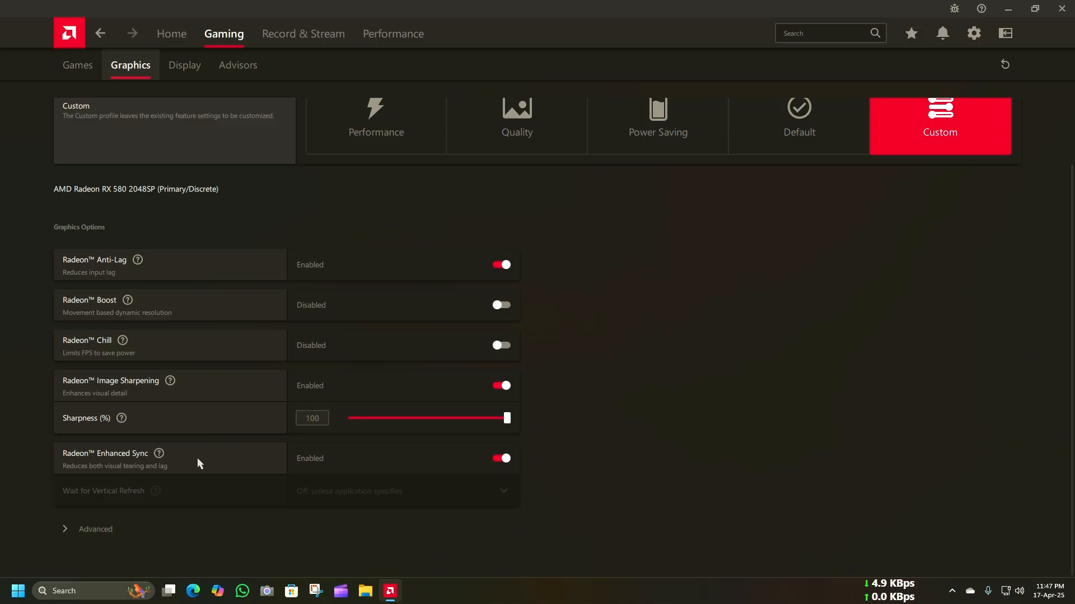
mouse_move(160, 465)
left_click(502, 459)
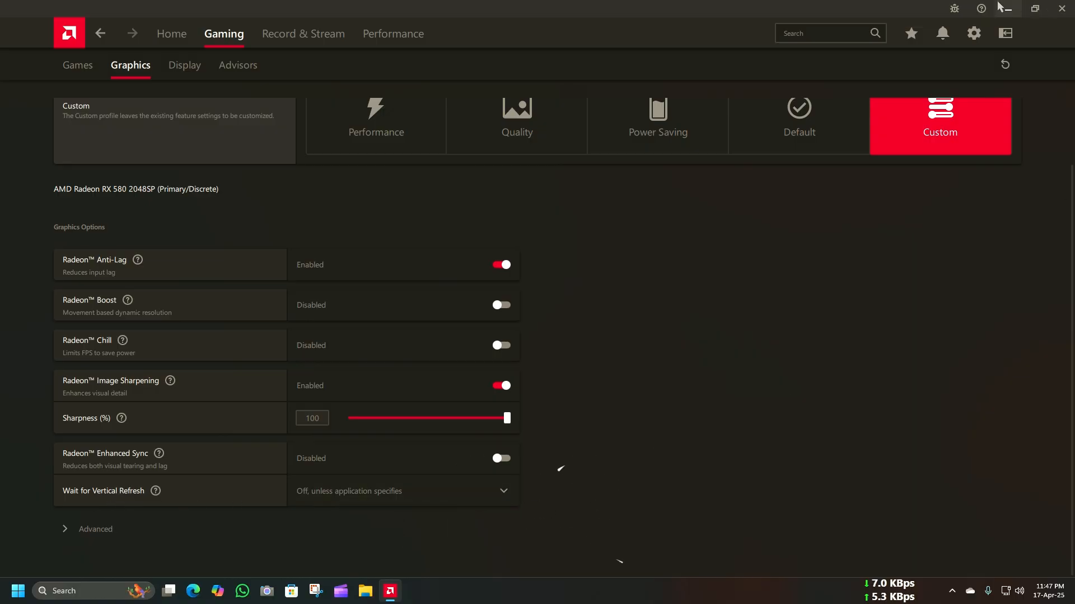
Step: Switch to the Windows advanced display settings, examine the monitor's selectable refresh rates, and close Settings
left_click(1034, 9)
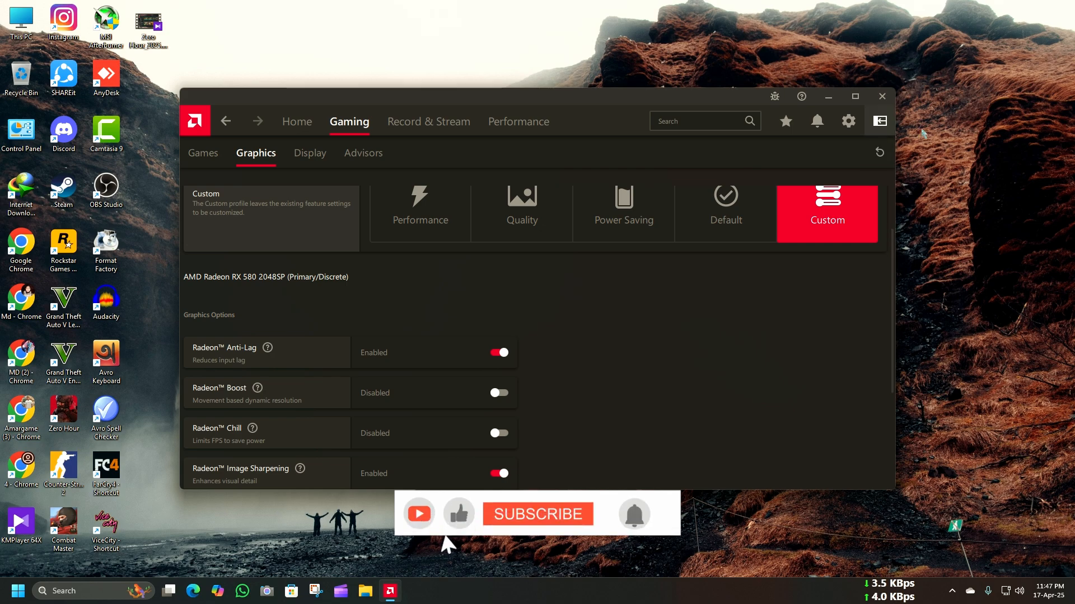
right_click(945, 128)
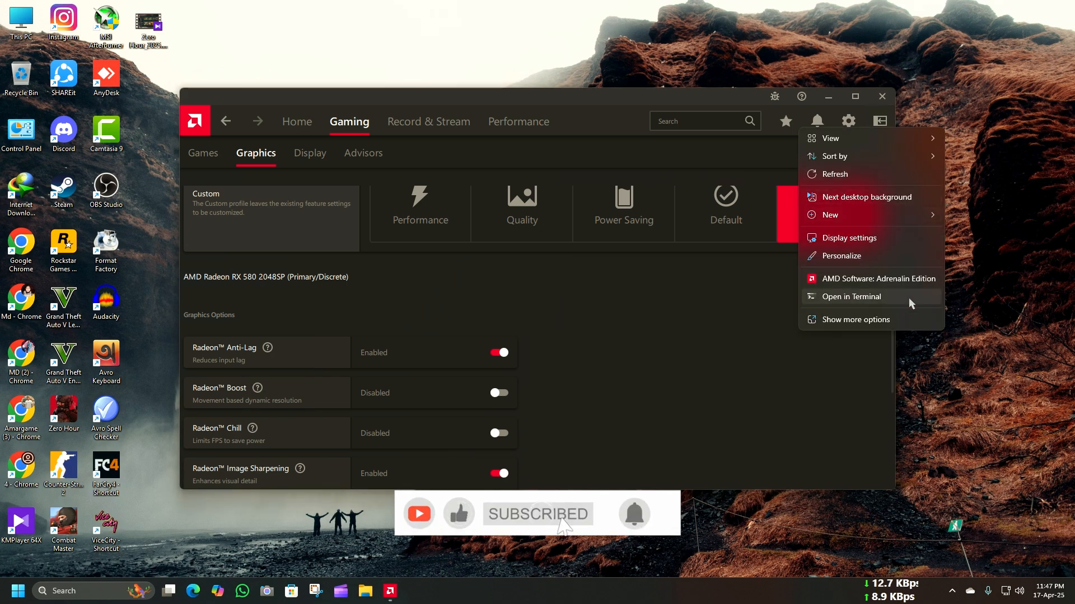
left_click(905, 237)
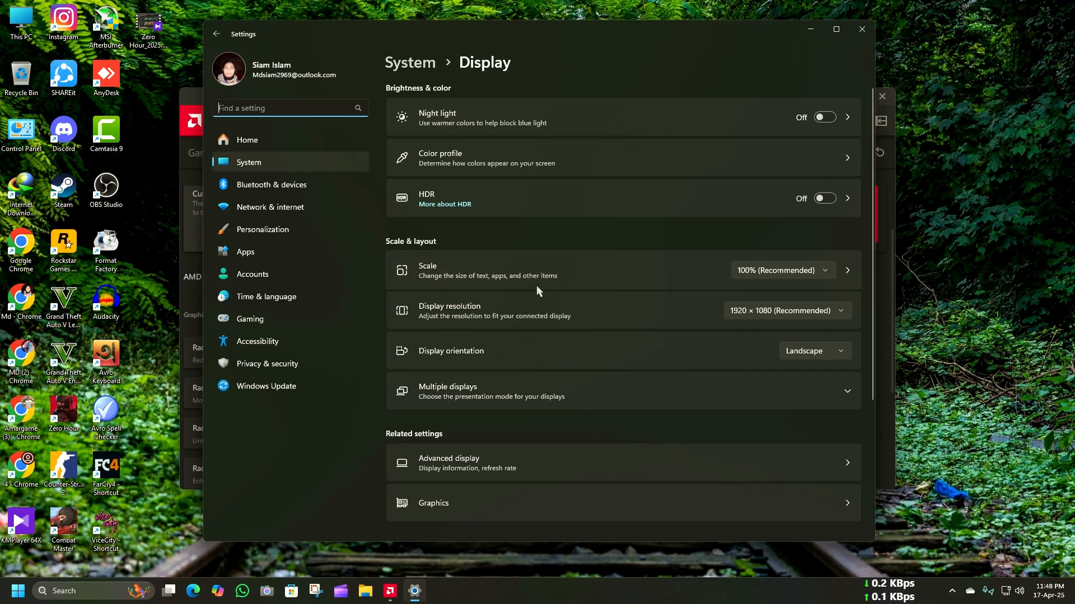
scroll(536, 286, "down", 2)
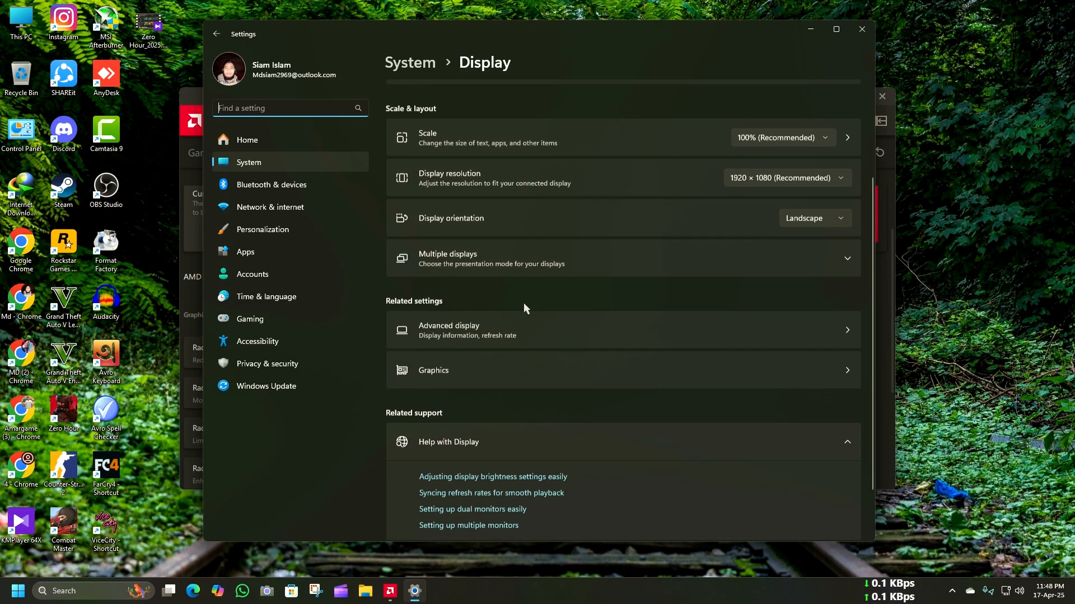
left_click(523, 332)
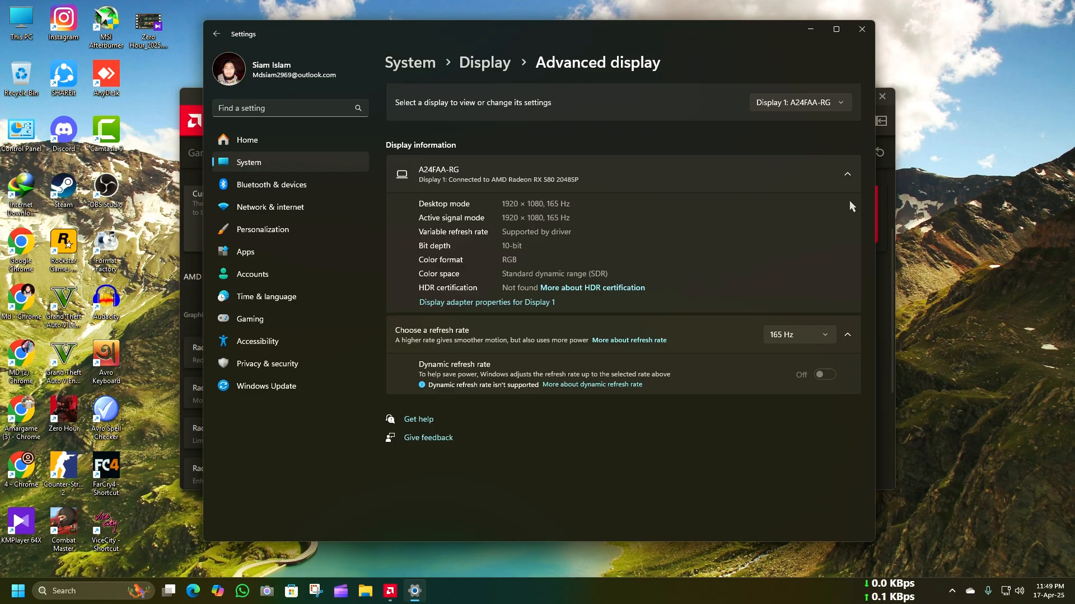
left_click(829, 339)
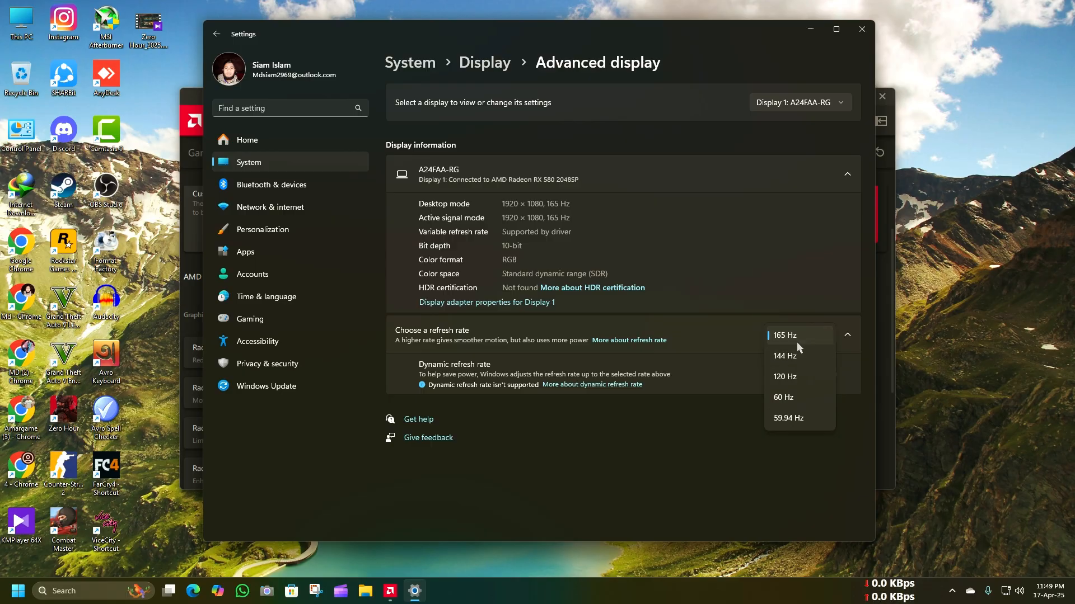
left_click(741, 422)
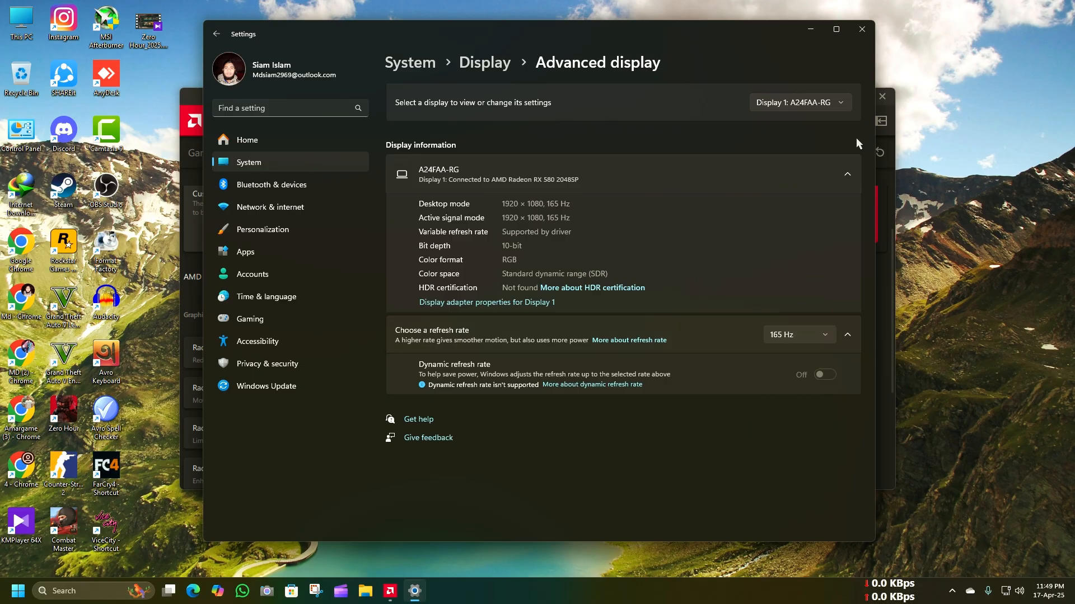
left_click(862, 29)
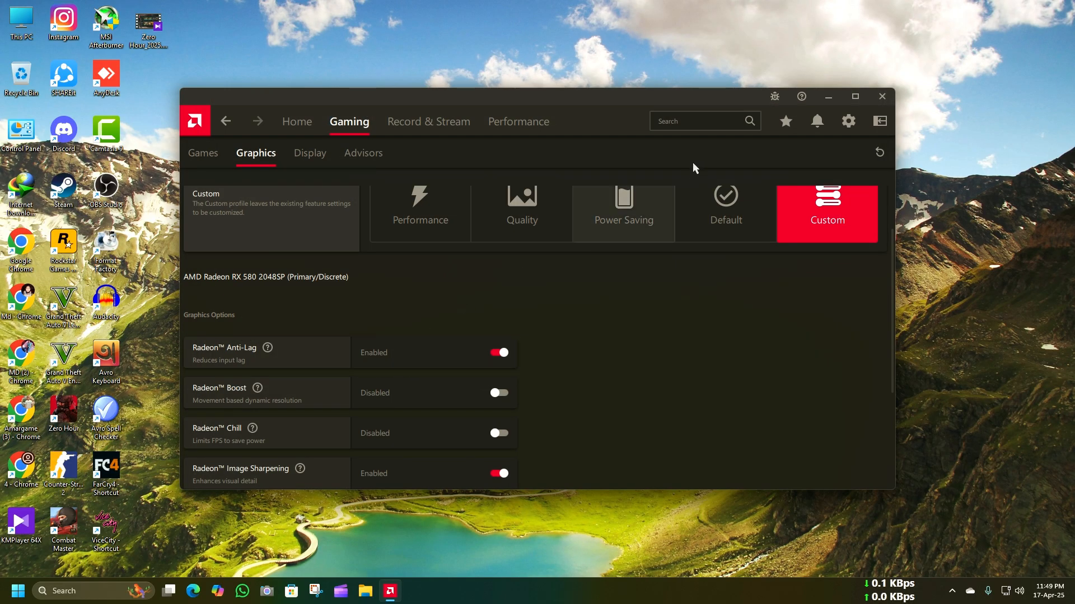
Step: Check the Wait for Vertical Refresh options in the maximized AMD Software and turn Radeon Enhanced Sync back on
left_click(852, 98)
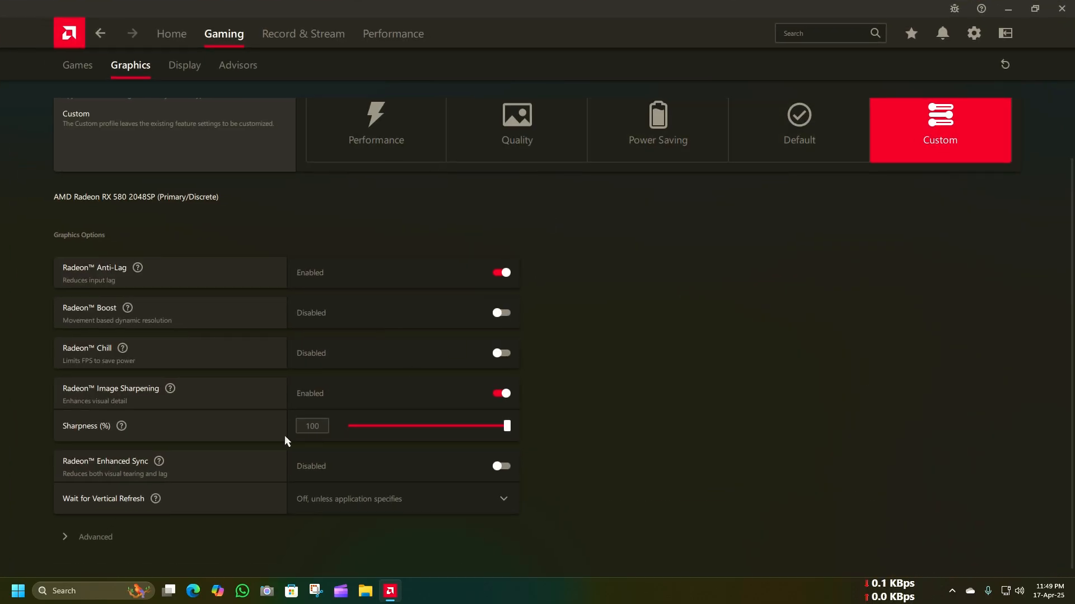
left_click(492, 504)
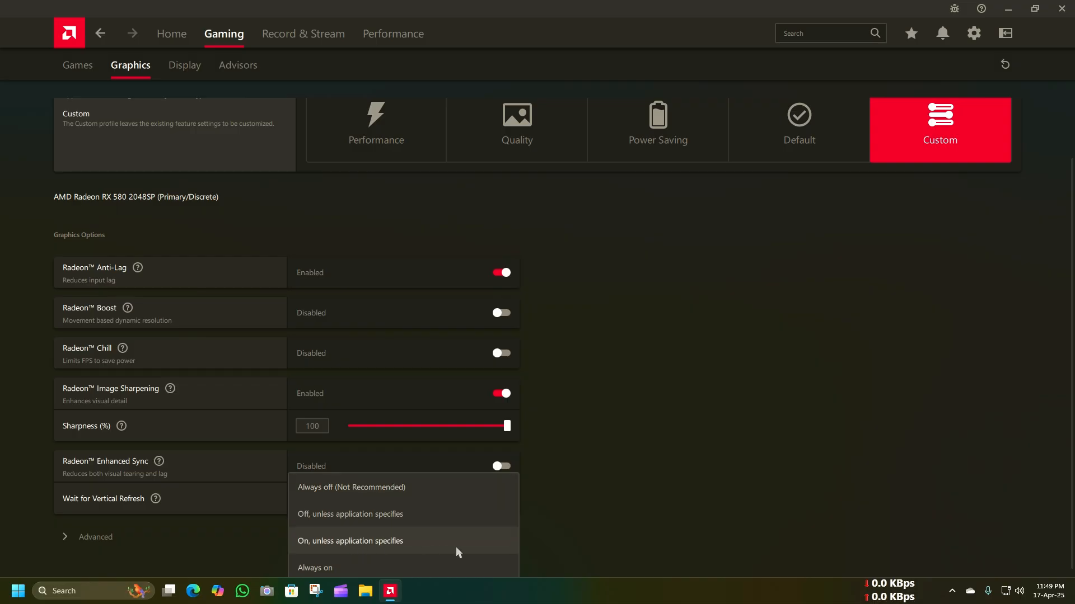
left_click(560, 476)
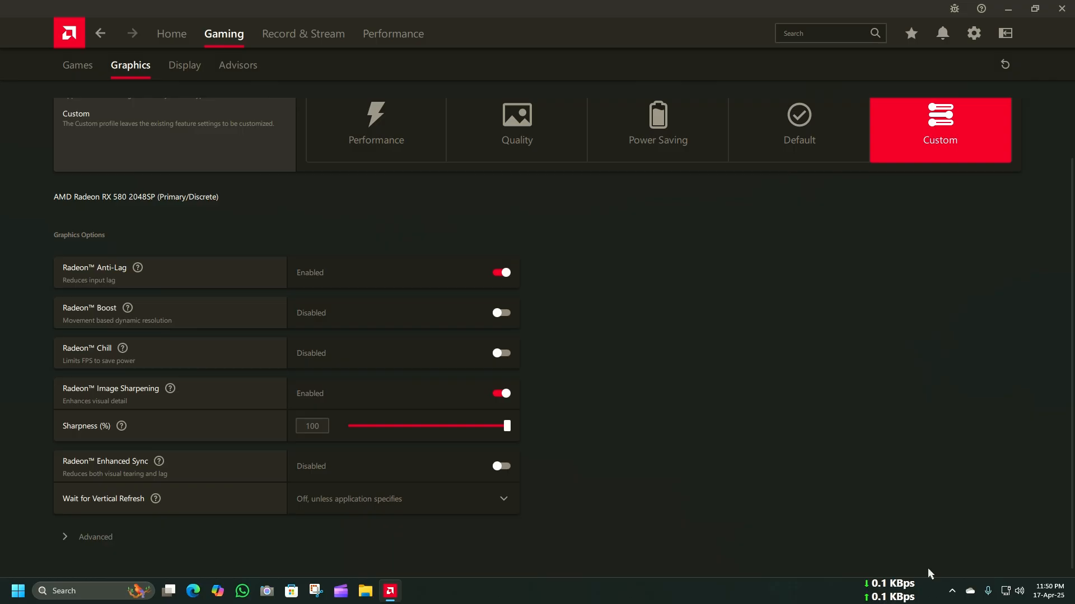
left_click(495, 465)
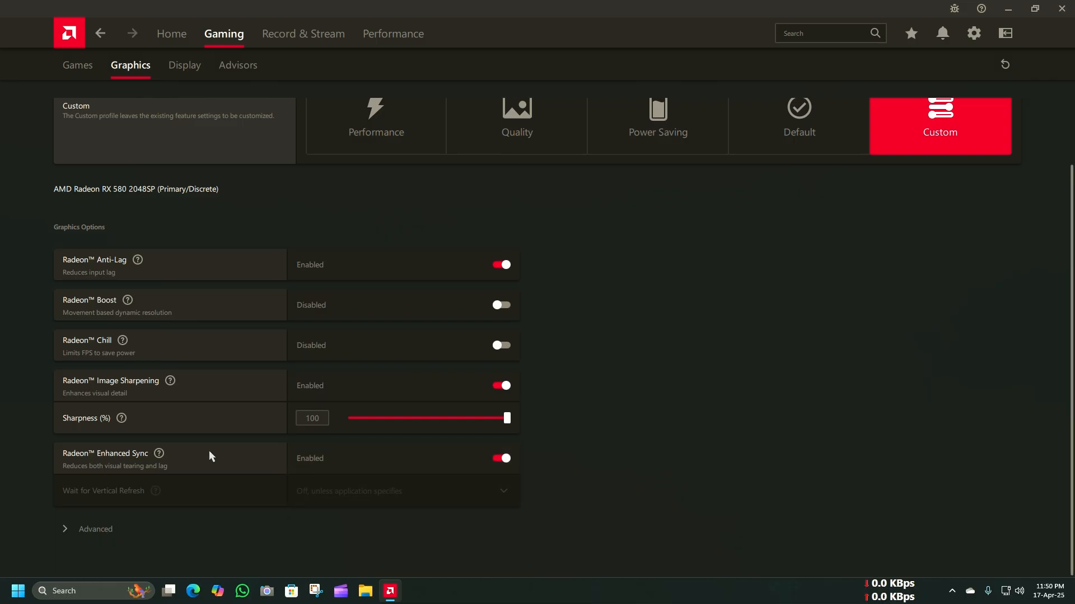
Step: Expand the advanced graphics options and examine them, including the choices for Texture Filtering Quality
left_click(90, 537)
scroll(201, 520, "down", 1)
scroll(351, 362, "down", 8)
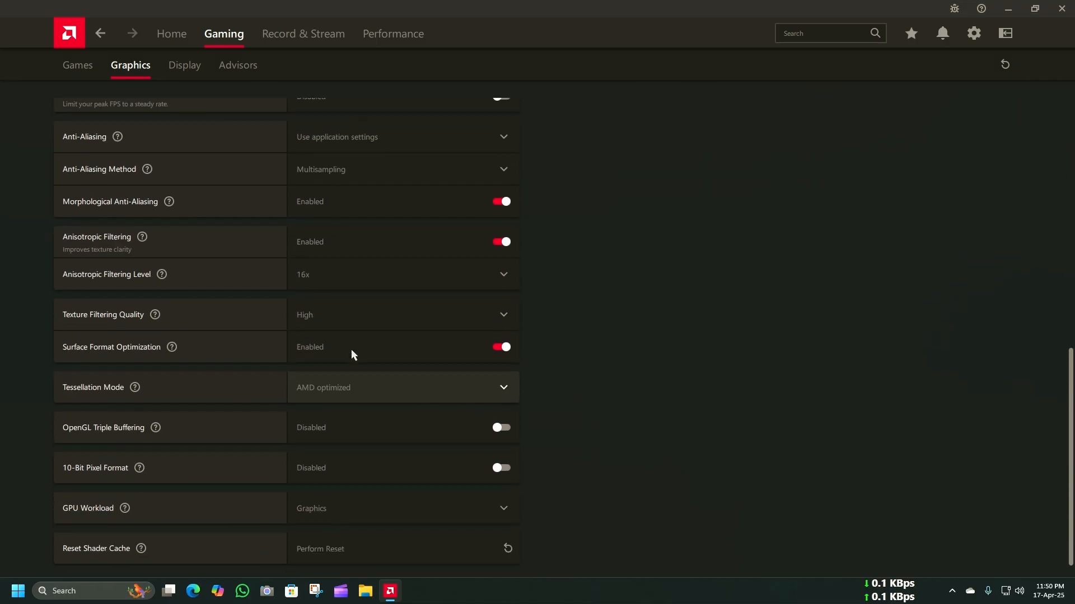
scroll(350, 324, "up", 4)
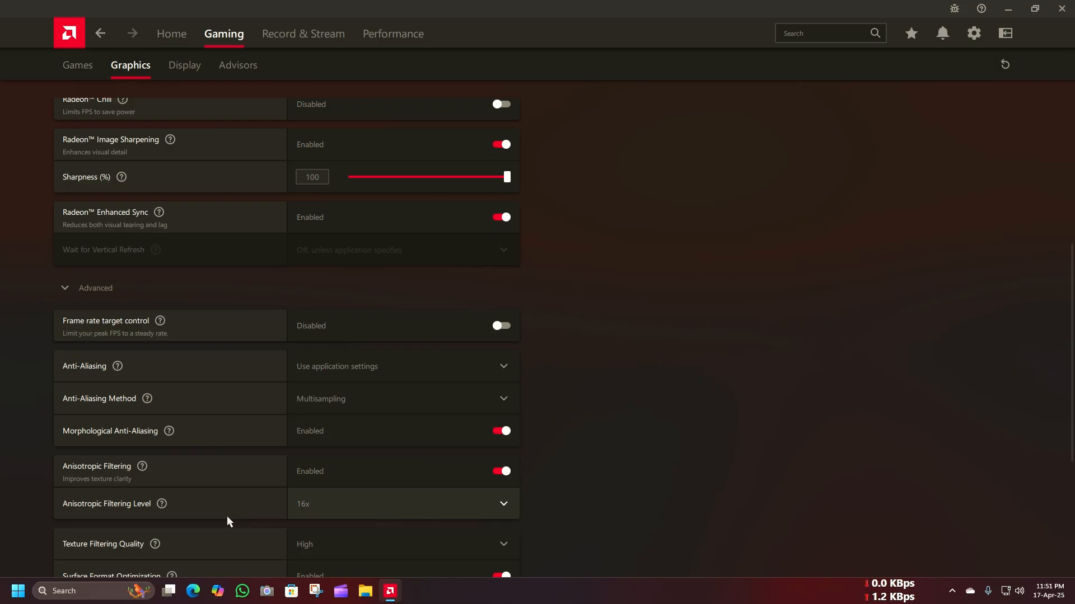
scroll(190, 497, "down", 1)
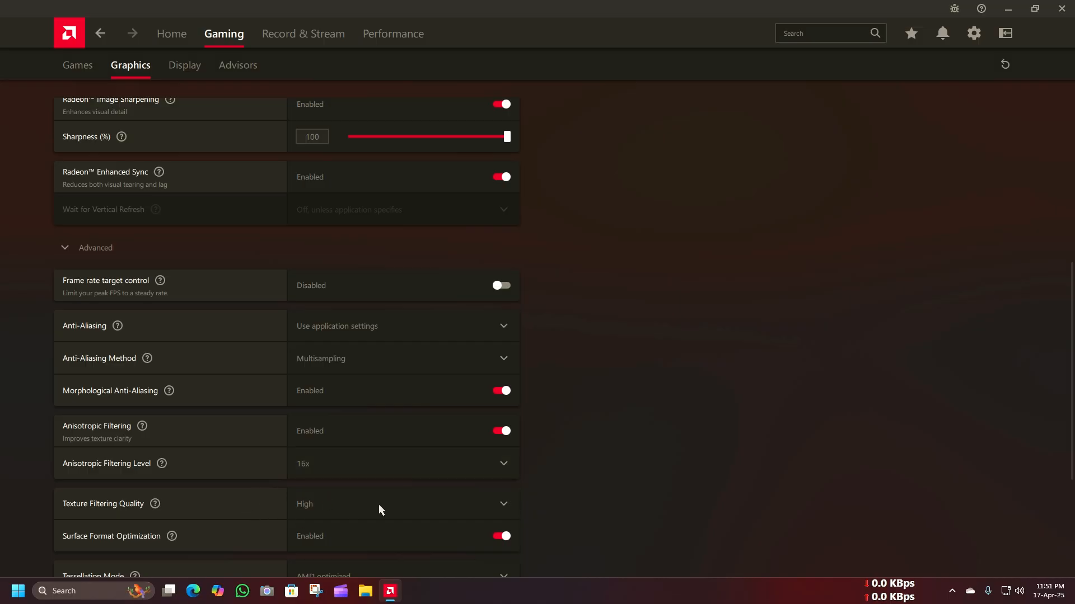
left_click(428, 502)
left_click(644, 468)
scroll(498, 496, "down", 3)
scroll(497, 495, "down", 1)
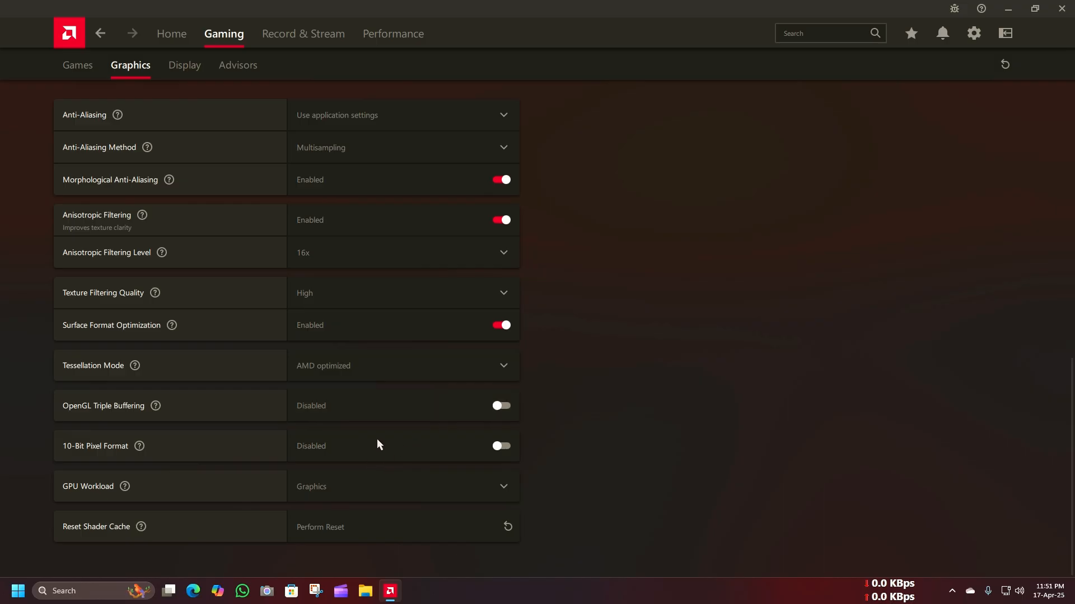
scroll(377, 440, "up", 15)
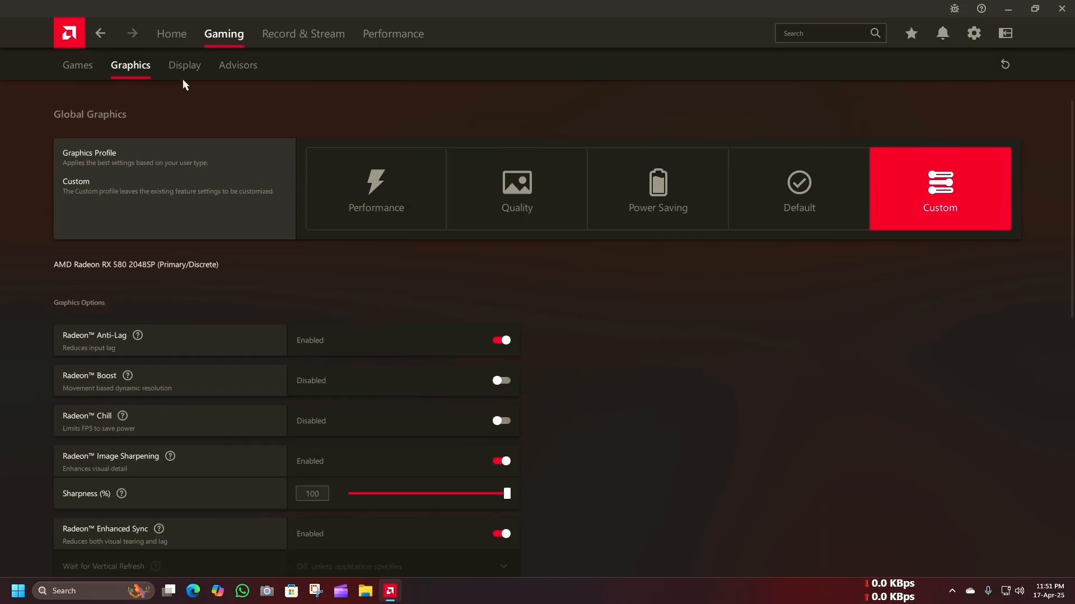
Step: Open the global display settings and examine the display options and the Display Specs tables
left_click(183, 76)
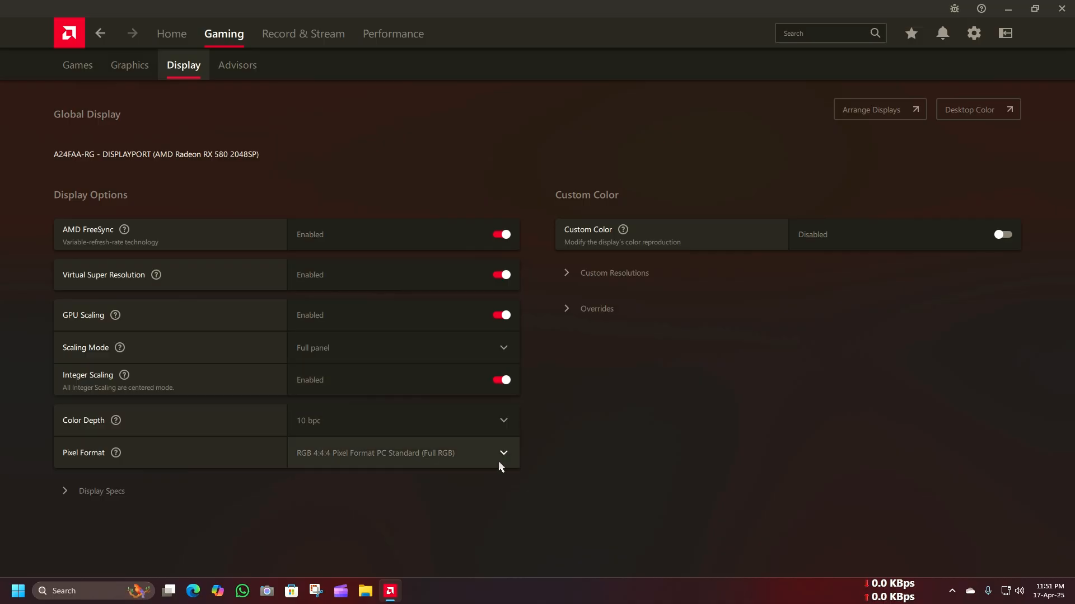
left_click(106, 491)
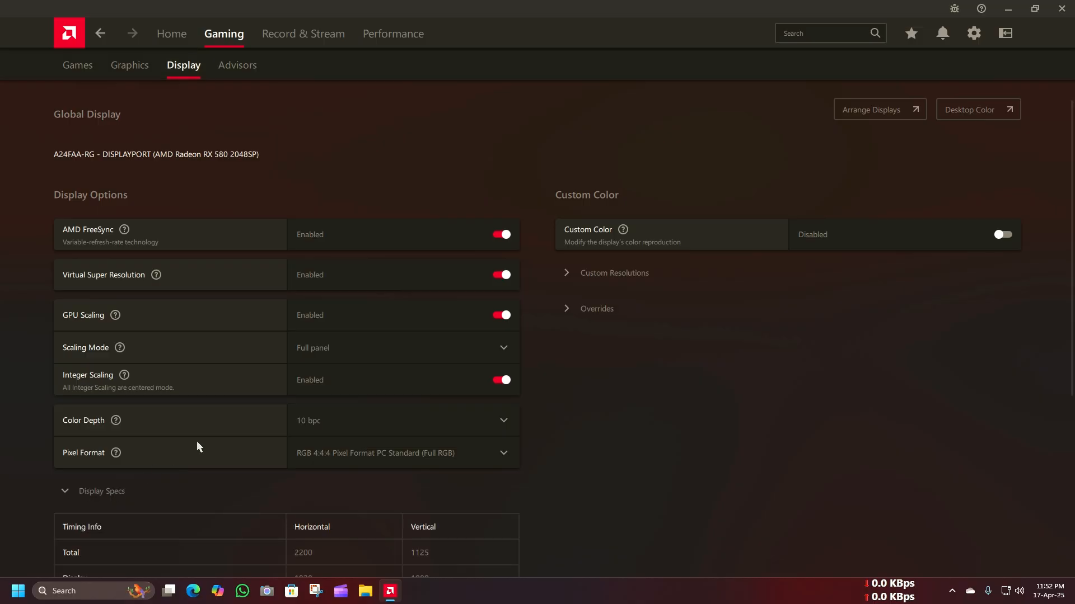
scroll(457, 287, "down", 5)
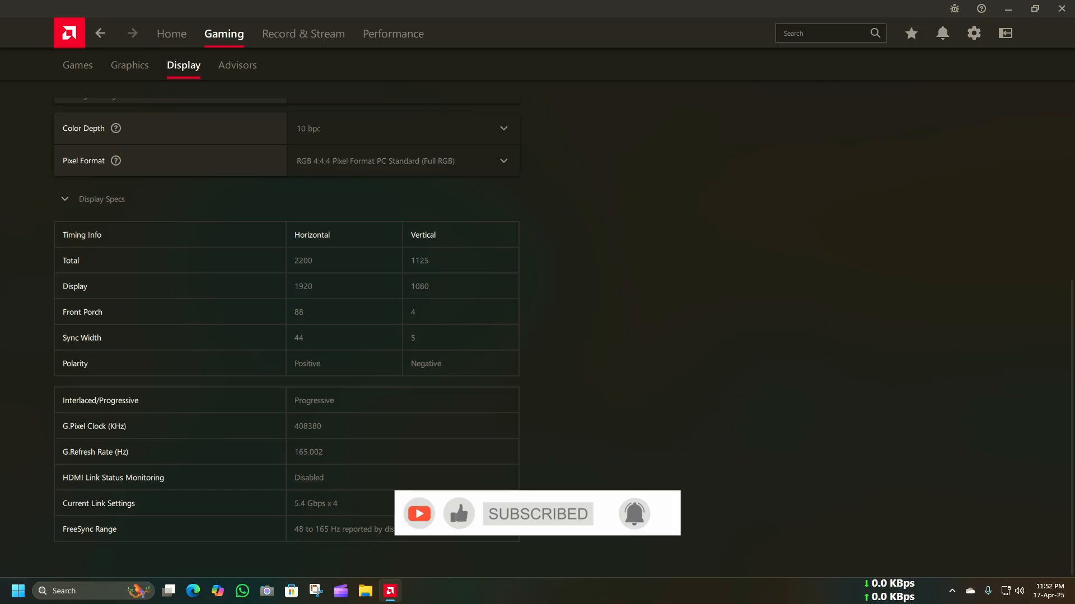
scroll(352, 492, "up", 1)
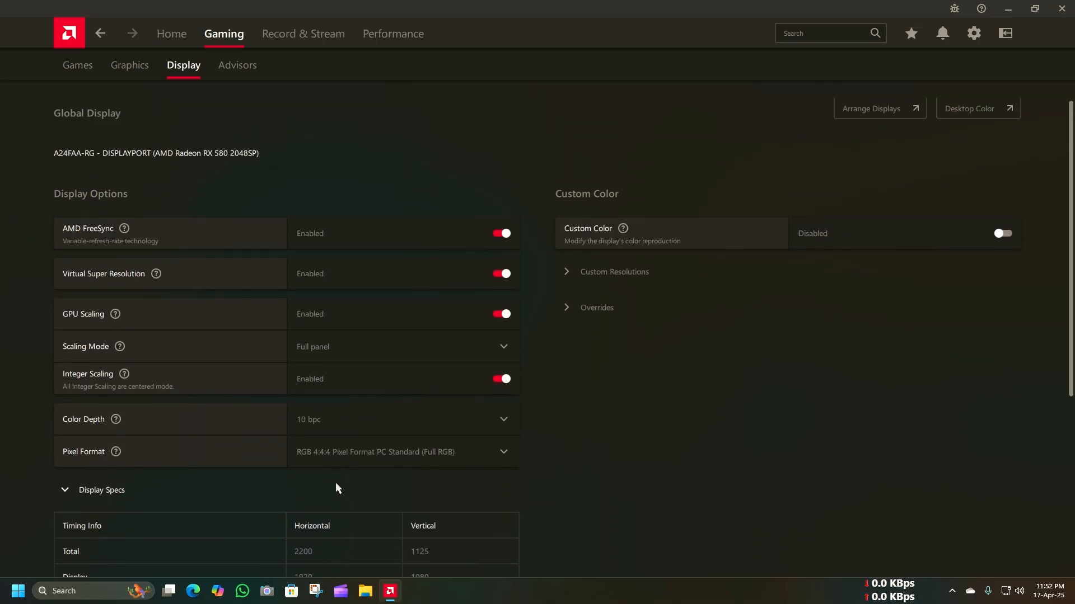
left_click(96, 490)
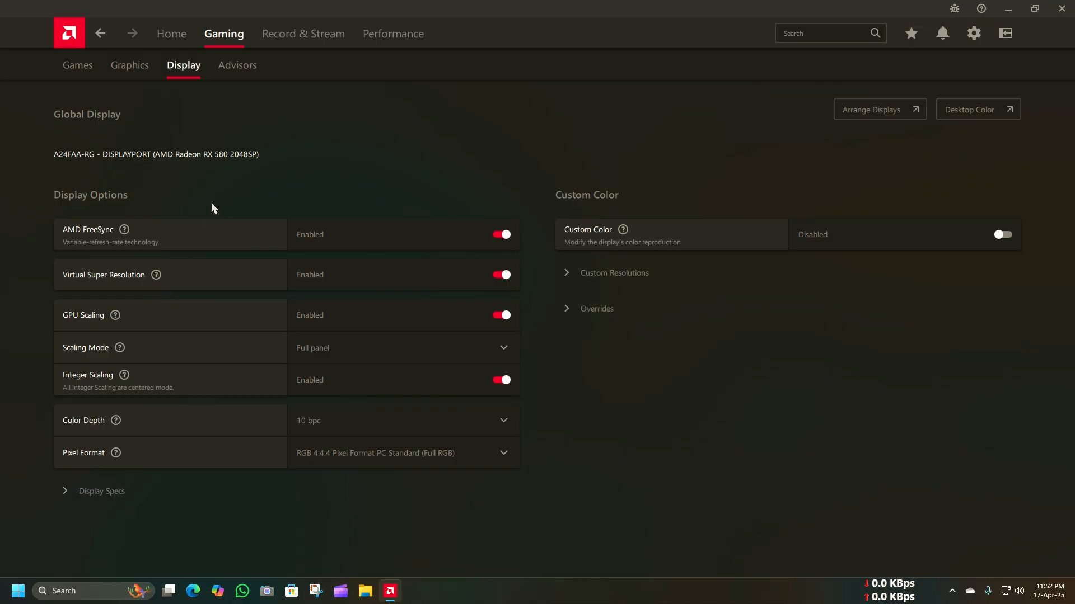
Step: Open the Game Advisor and examine the frame time graphs for Zero Hour
left_click(249, 67)
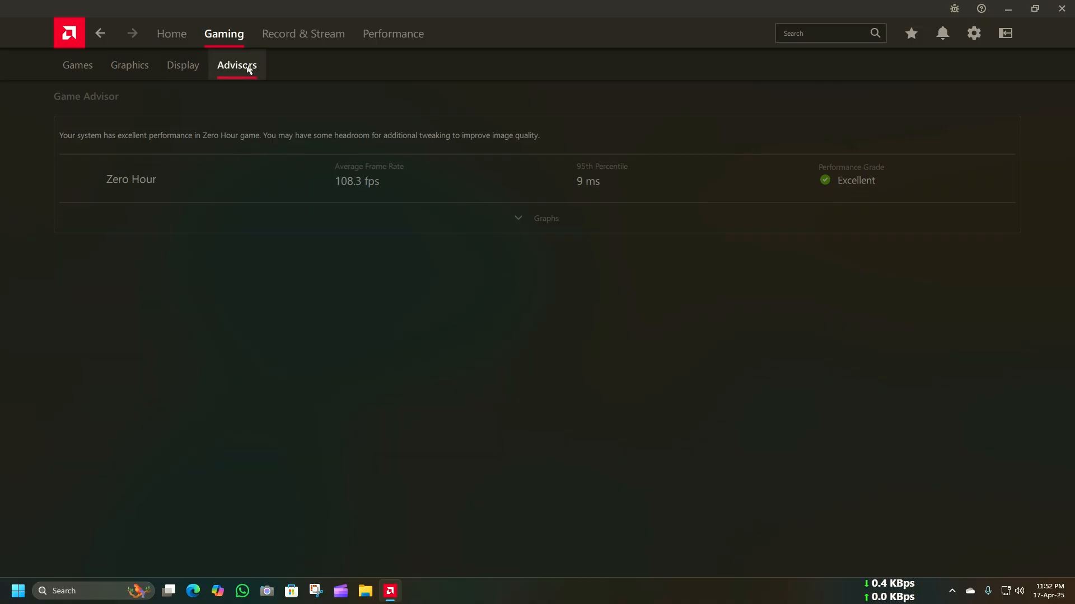
left_click(520, 224)
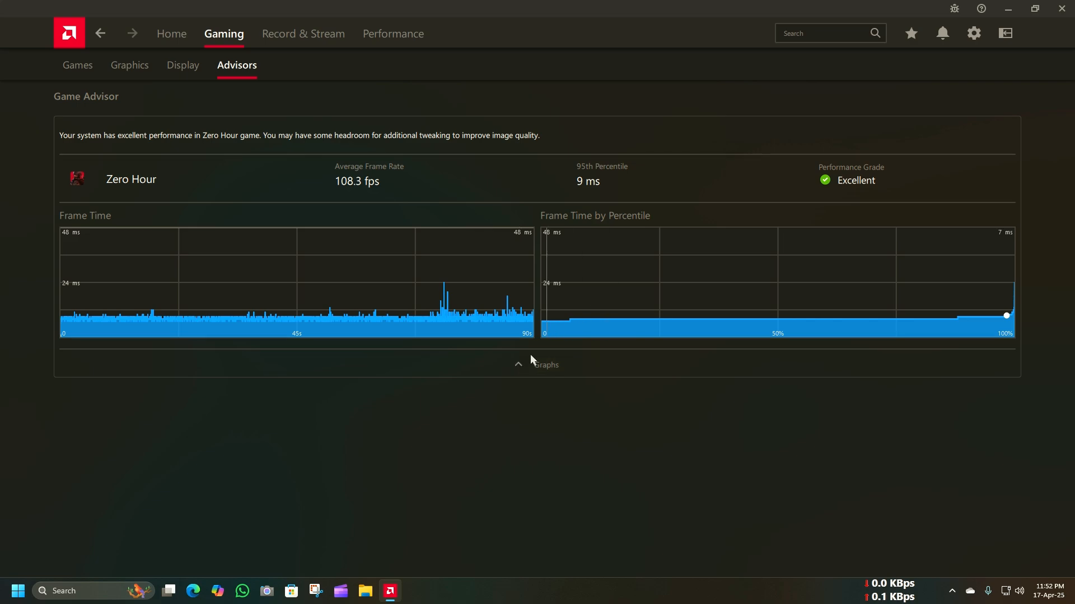
left_click(518, 368)
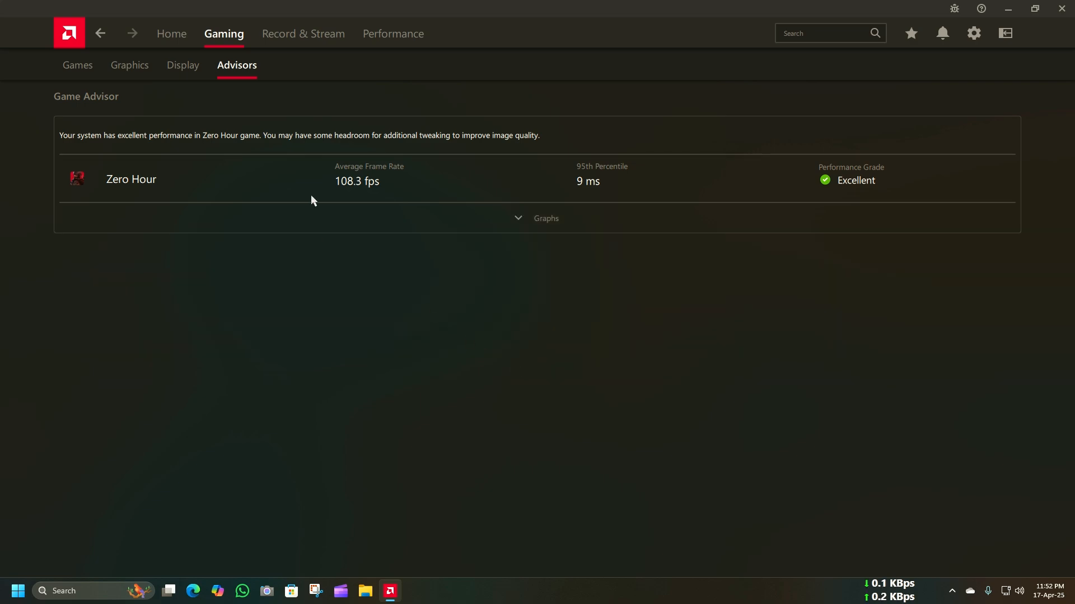
Step: Open the recording and streaming section and examine its Record, Live Stream, Scene Editor and Media pages
left_click(264, 43)
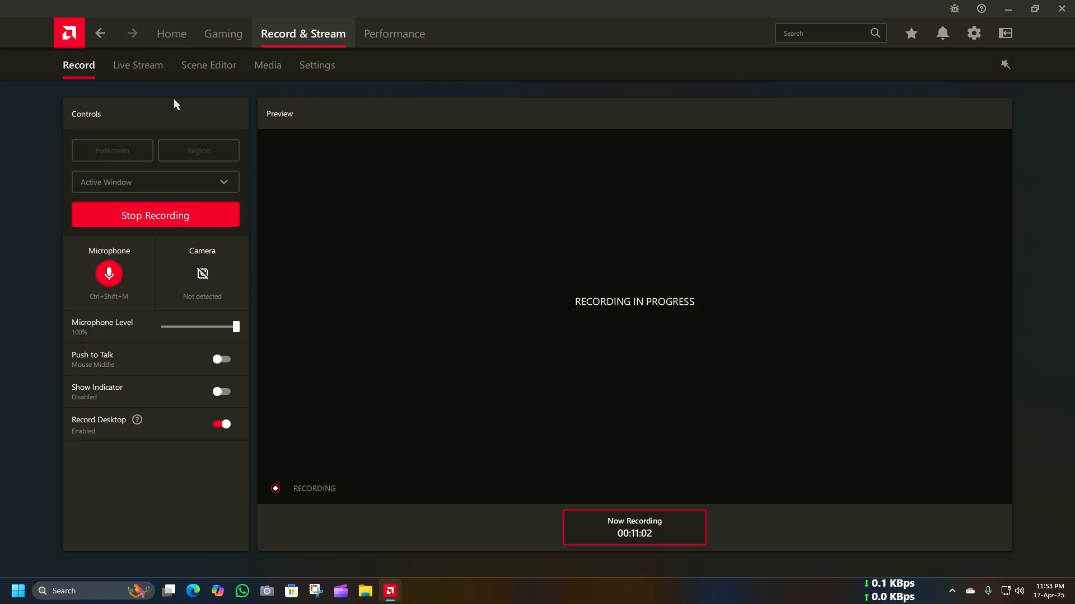
left_click(158, 67)
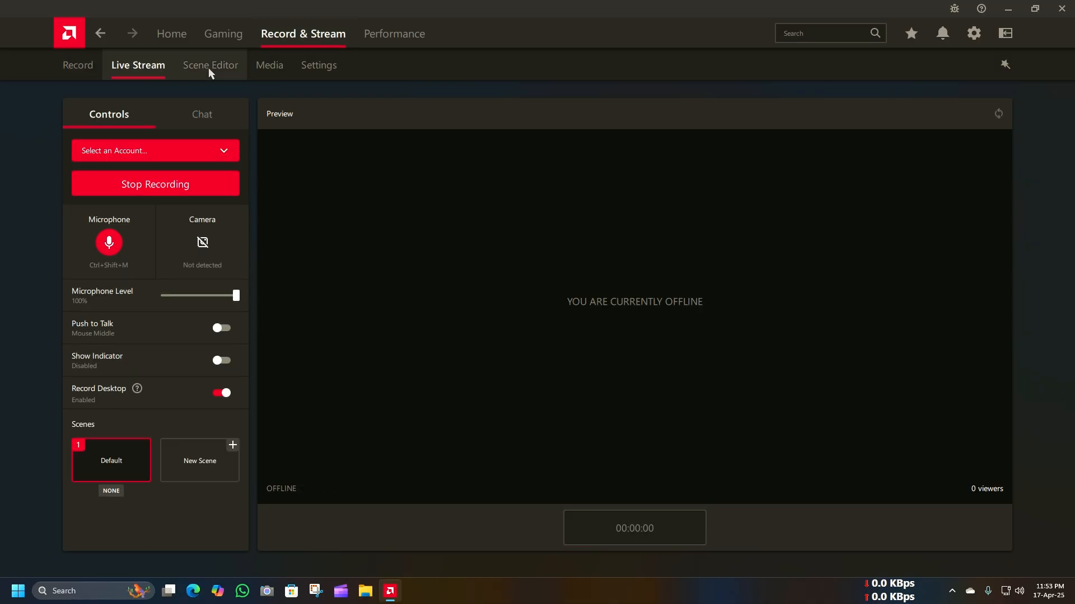
left_click(208, 69)
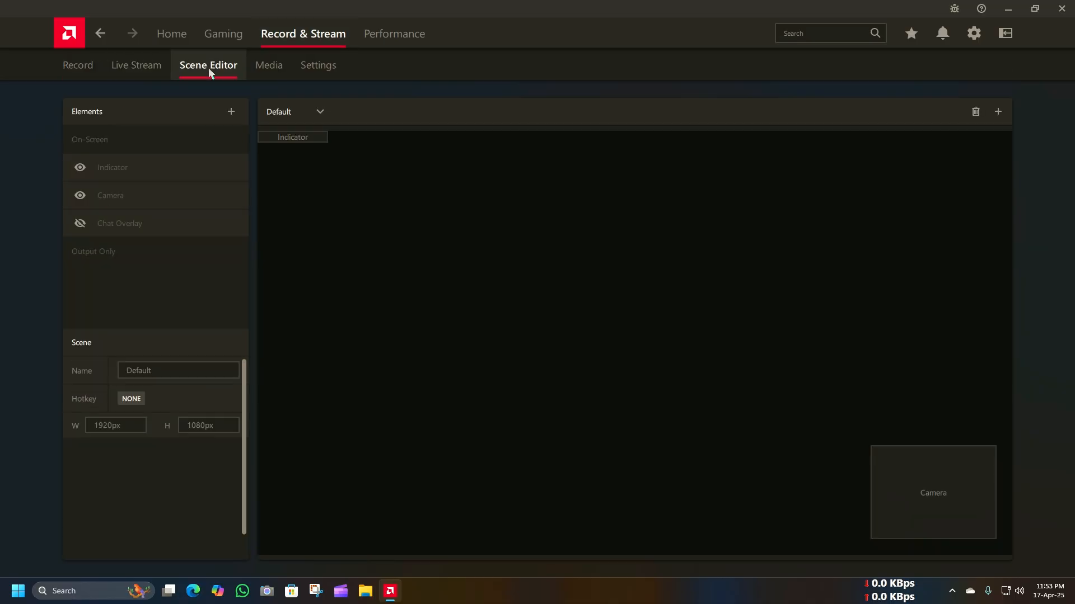
left_click(268, 72)
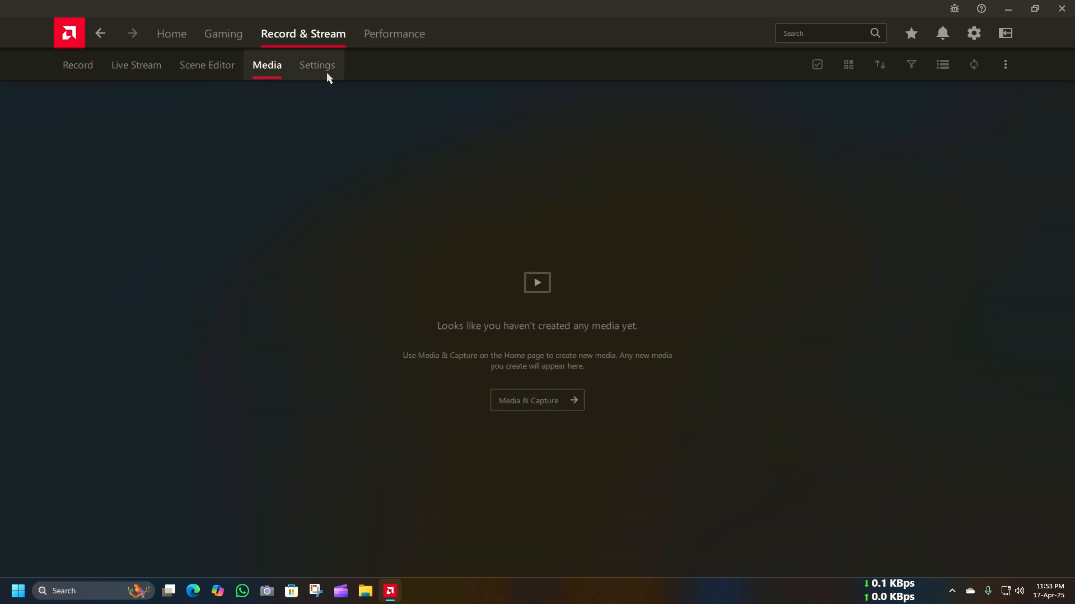
Step: Open the Record & Stream settings and examine the recording options, including the choices for Recording FPS
left_click(327, 73)
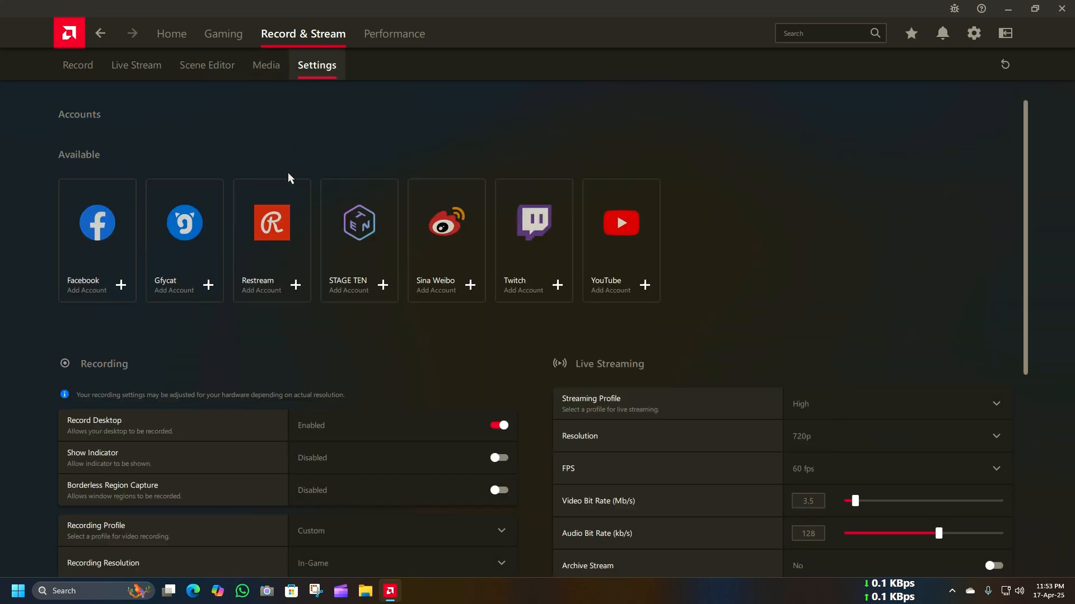
scroll(268, 360, "down", 1)
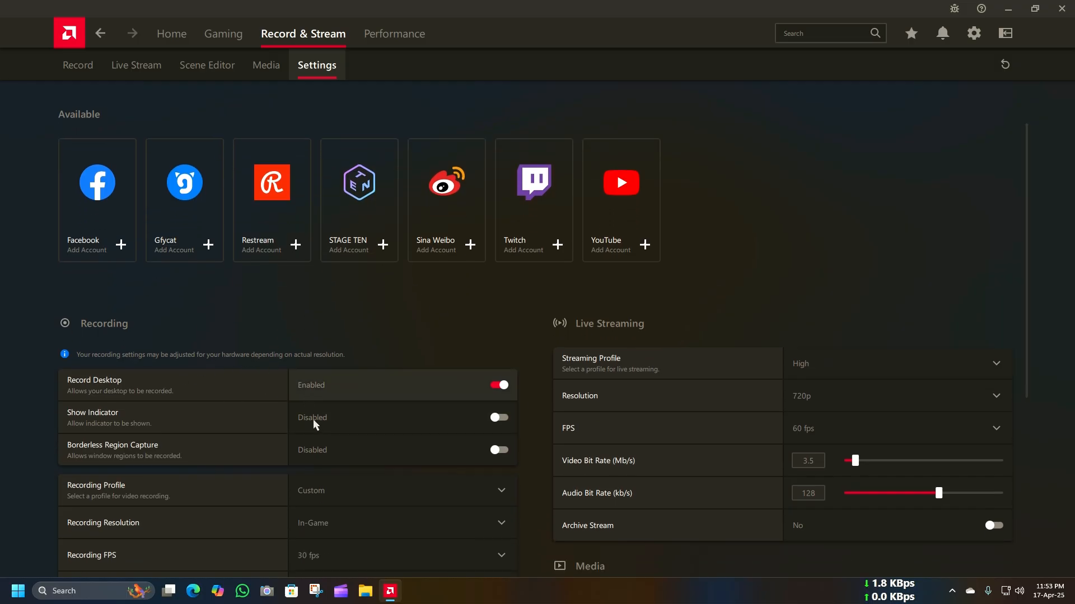
scroll(309, 421, "down", 5)
scroll(308, 423, "up", 3)
scroll(307, 424, "up", 3)
scroll(292, 391, "down", 7)
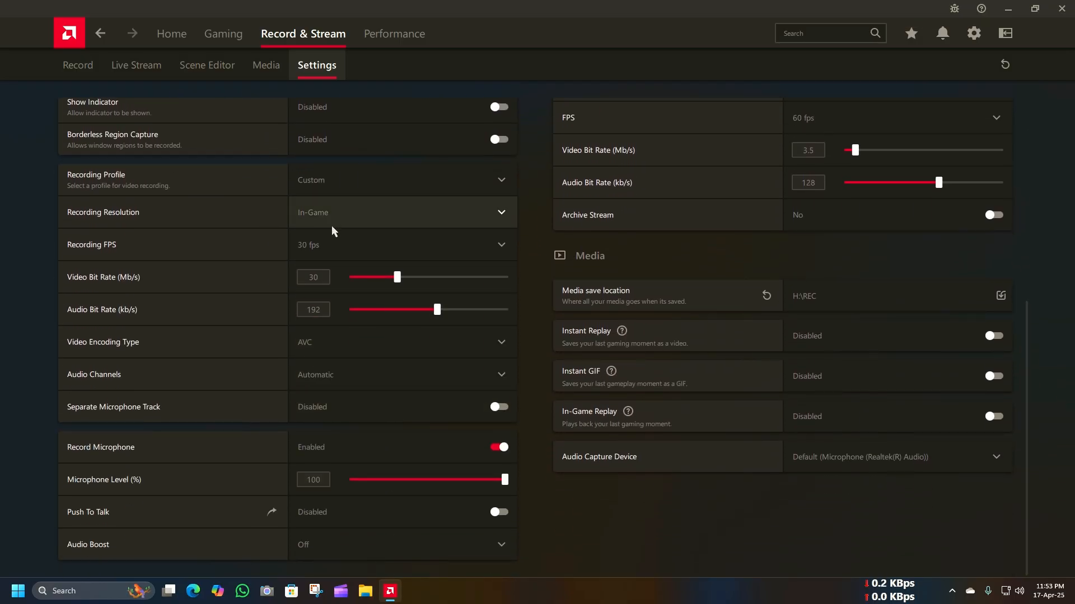
left_click(340, 242)
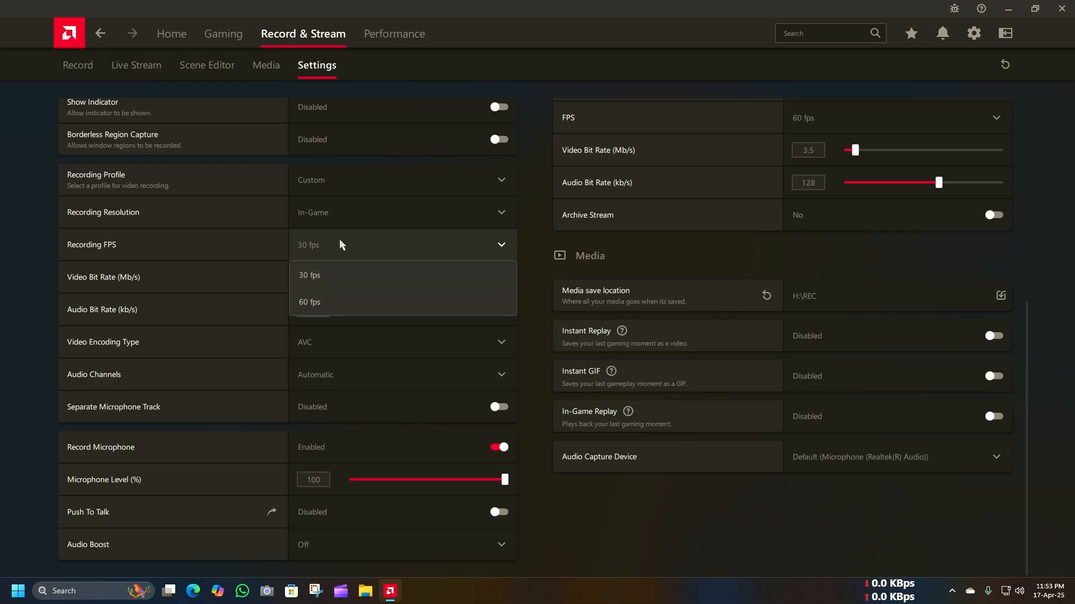
left_click(402, 361)
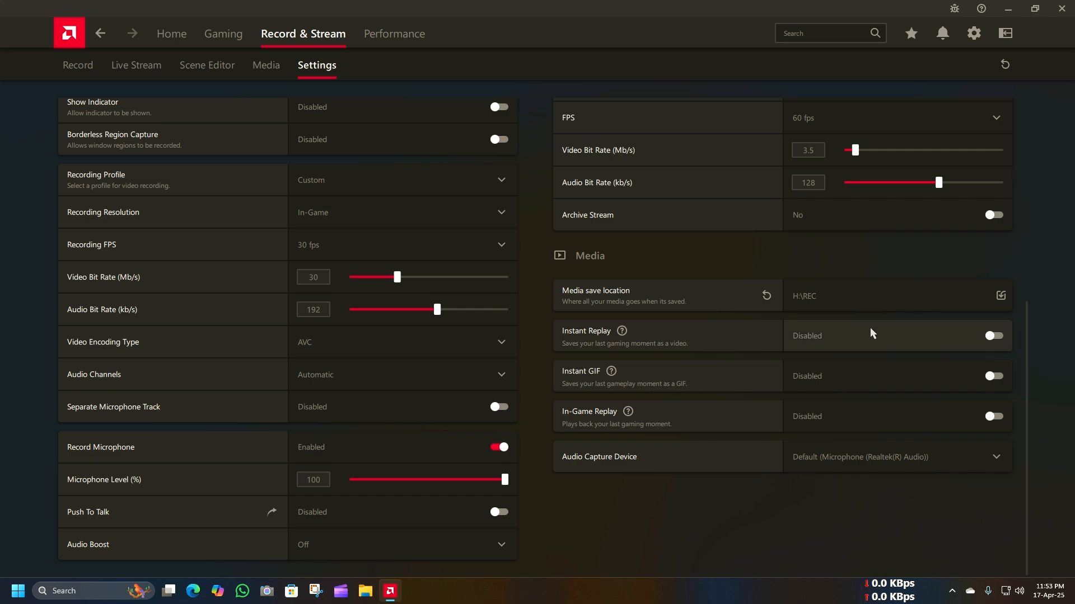
Step: Review the media save location, the live streaming settings and the available streaming accounts
scroll(849, 328, "up", 3)
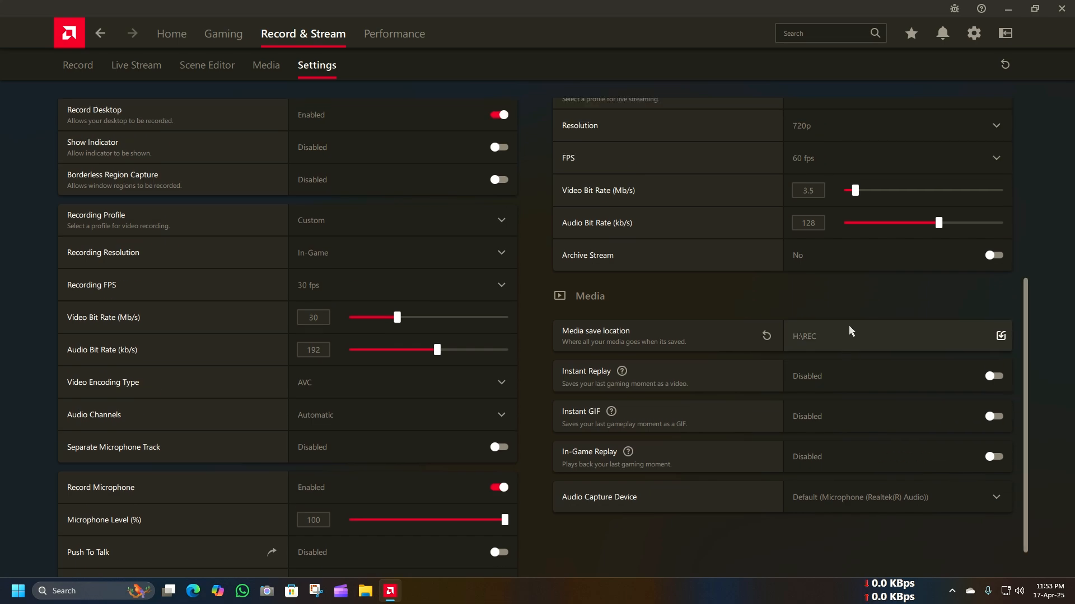
scroll(697, 205, "up", 1)
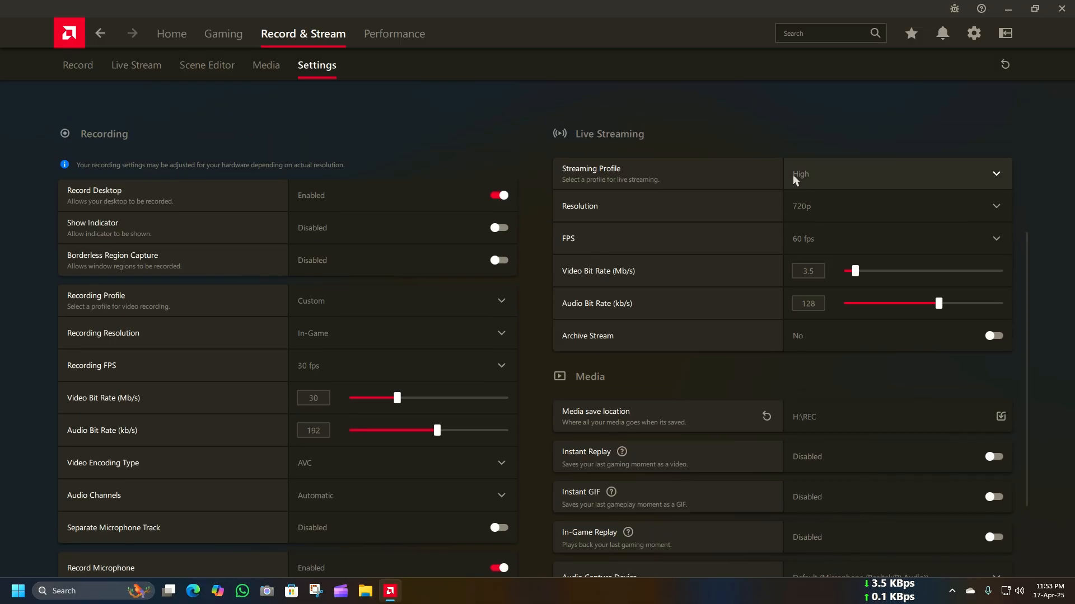
scroll(649, 159, "up", 4)
scroll(637, 159, "up", 1)
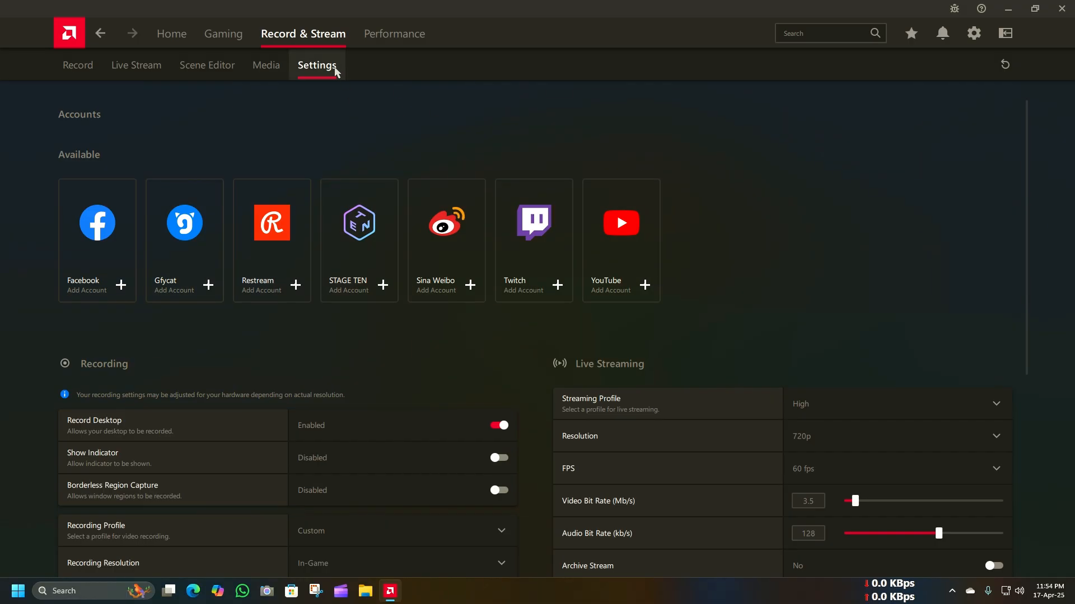
Step: Examine the performance metrics and the global tuning controls for the GPU, VRAM and fan
left_click(368, 37)
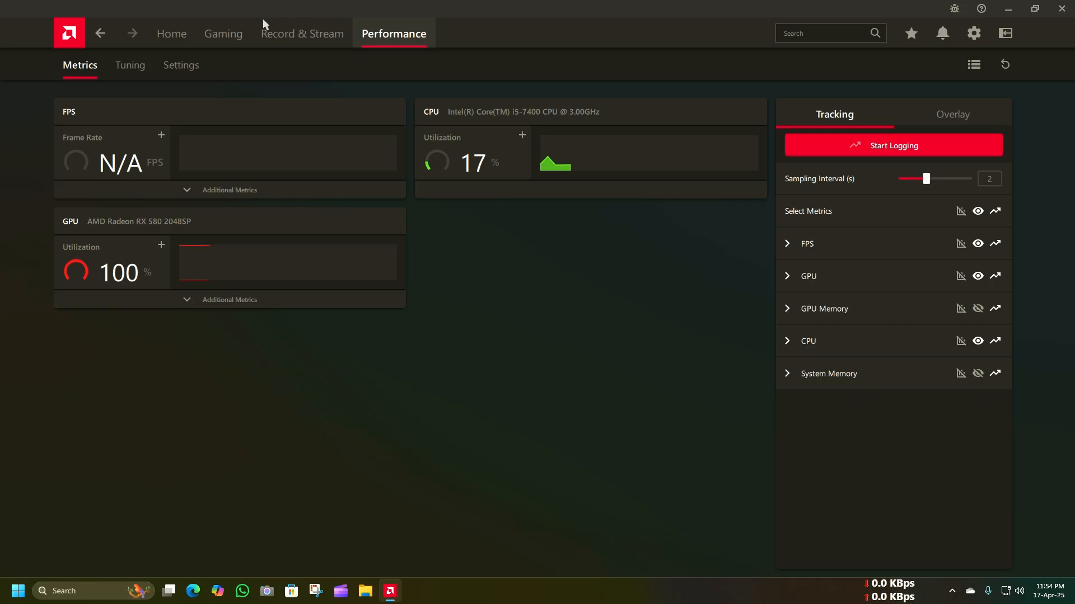
left_click(126, 69)
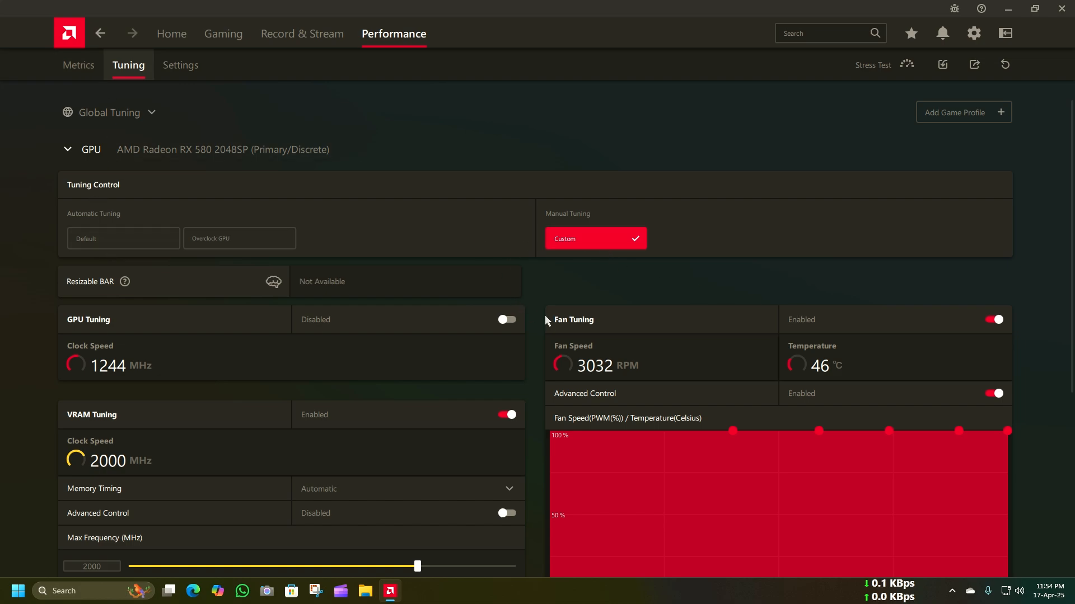
scroll(543, 336, "down", 2)
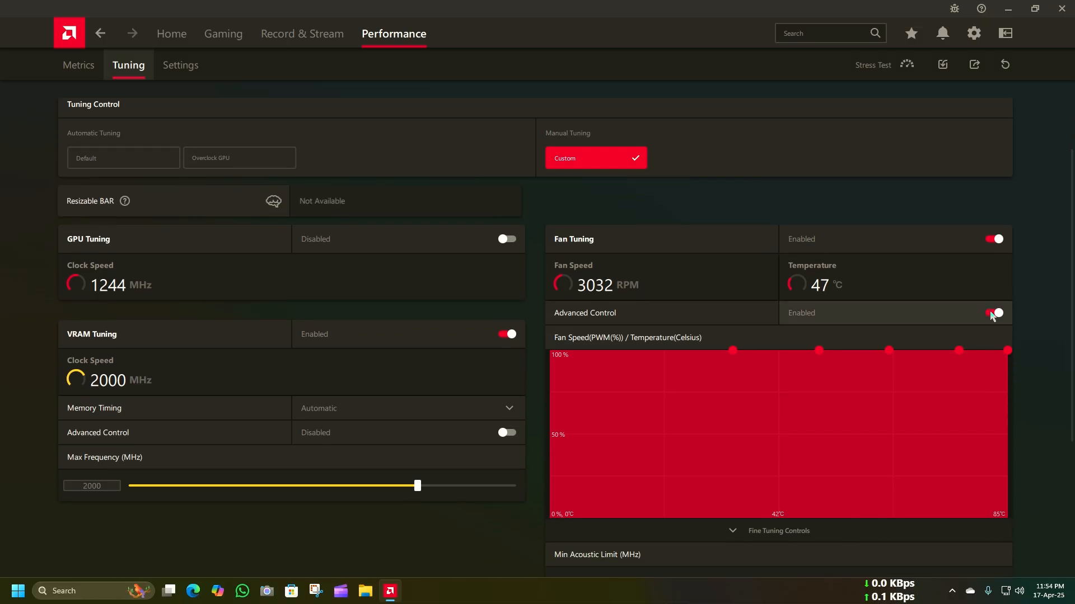
Step: Try Fan Tuning with Advanced Control off and a Min Acoustic Limit of 613 MHz, and restore 1244 MHz and Advanced Control
left_click(994, 313)
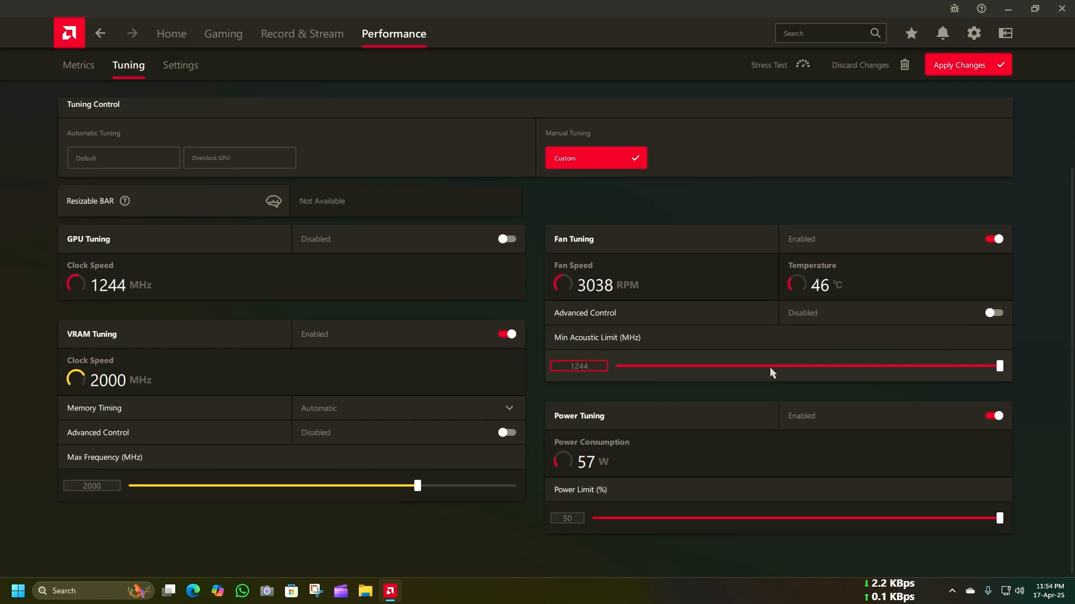
left_click_drag(931, 366, 745, 373)
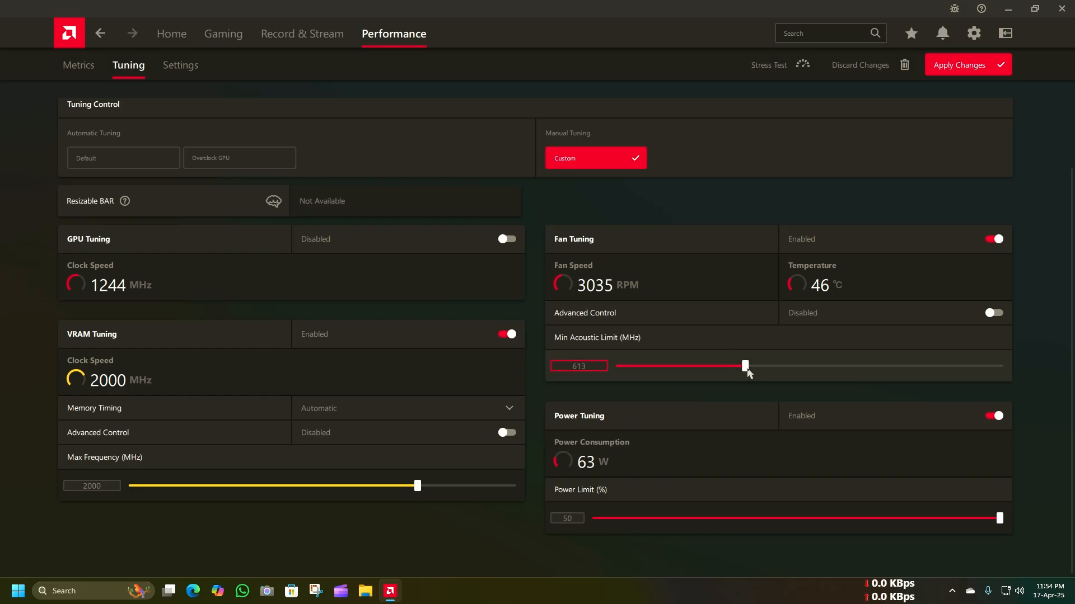
left_click_drag(746, 367, 1073, 359)
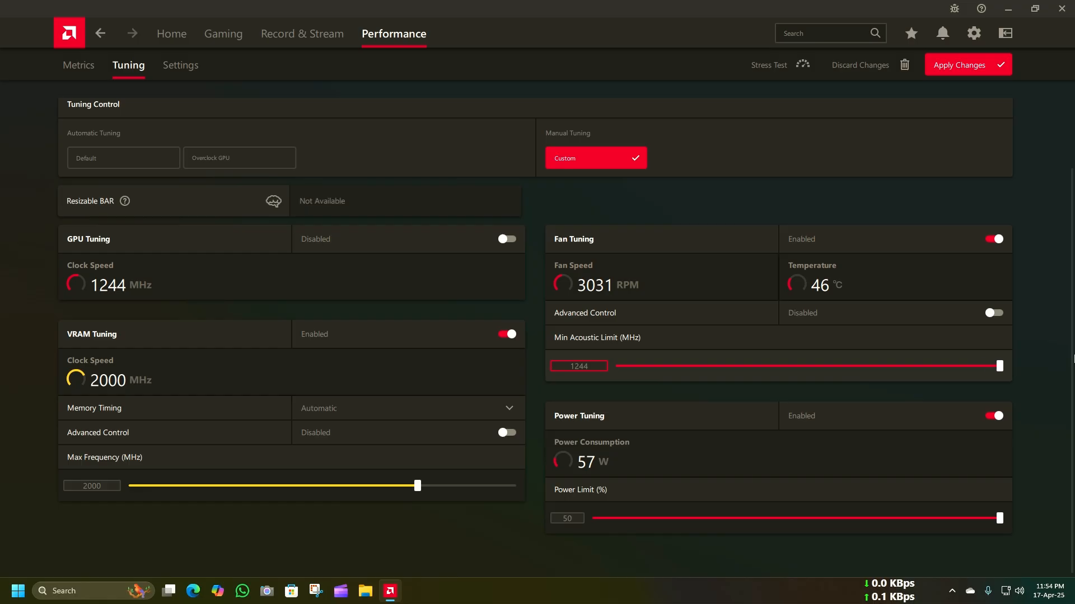
left_click(995, 314)
Step: Examine the fan speed curve, Min Acoustic Limit, Power Tuning and VRAM Tuning settings on the tuning page
scroll(771, 428, "down", 3)
scroll(771, 425, "up", 5)
scroll(744, 421, "down", 4)
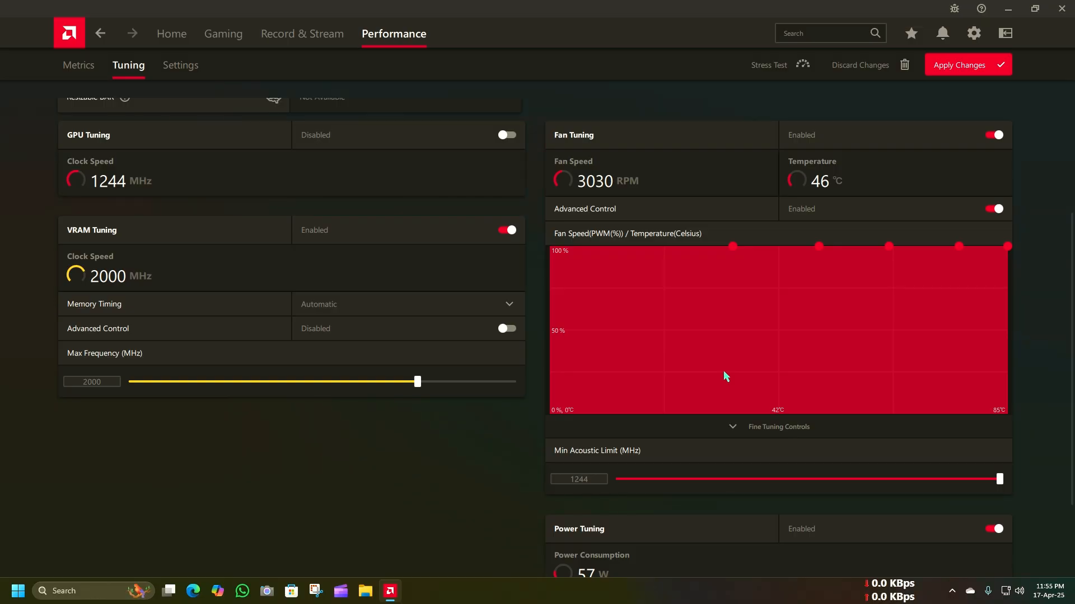
scroll(726, 348, "up", 1)
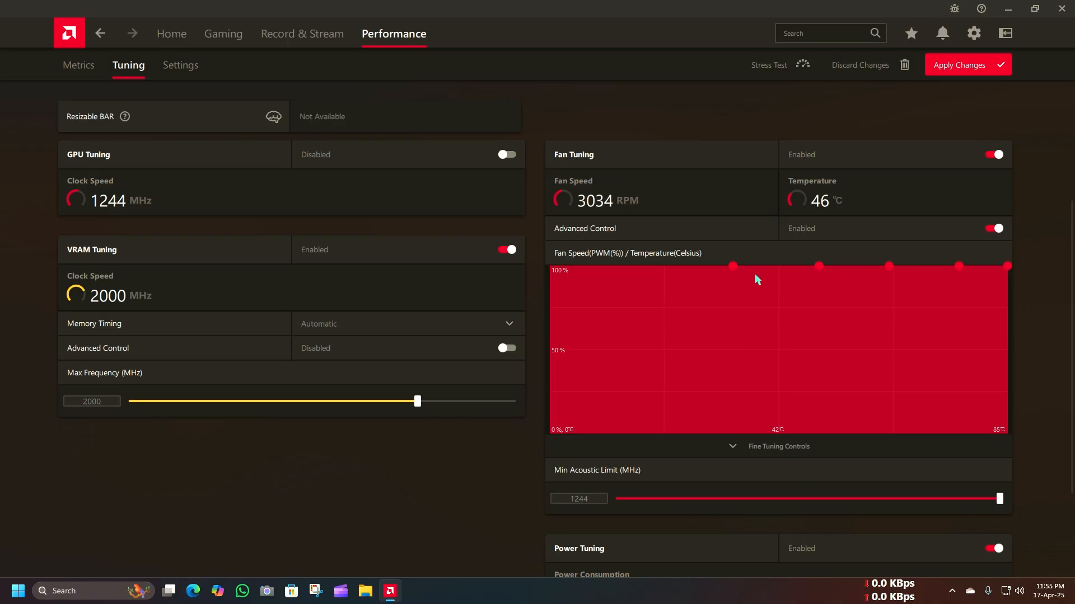
scroll(633, 300, "up", 1)
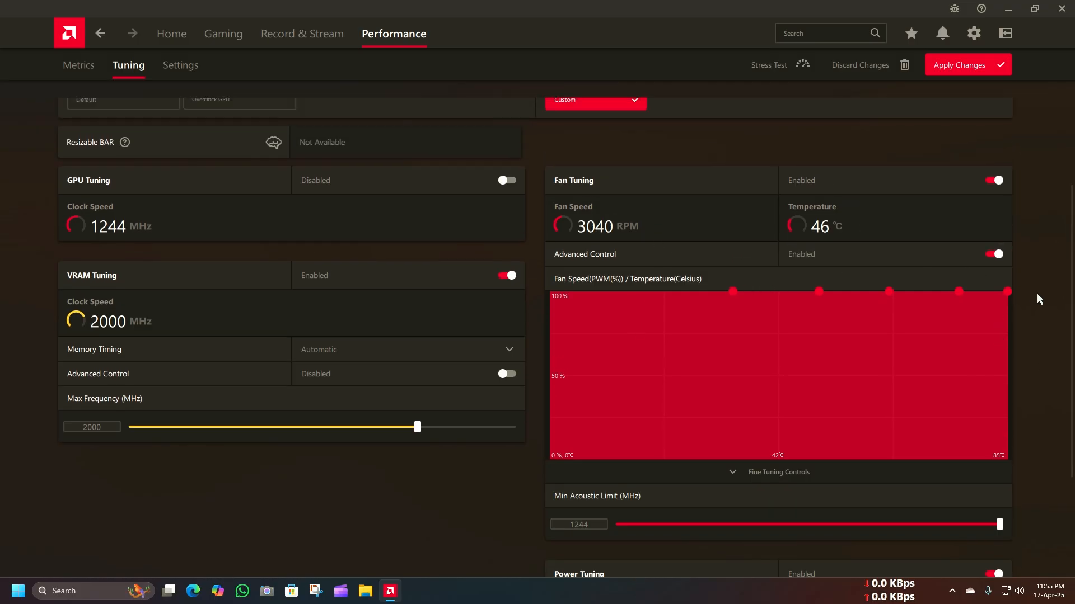
scroll(849, 383, "down", 3)
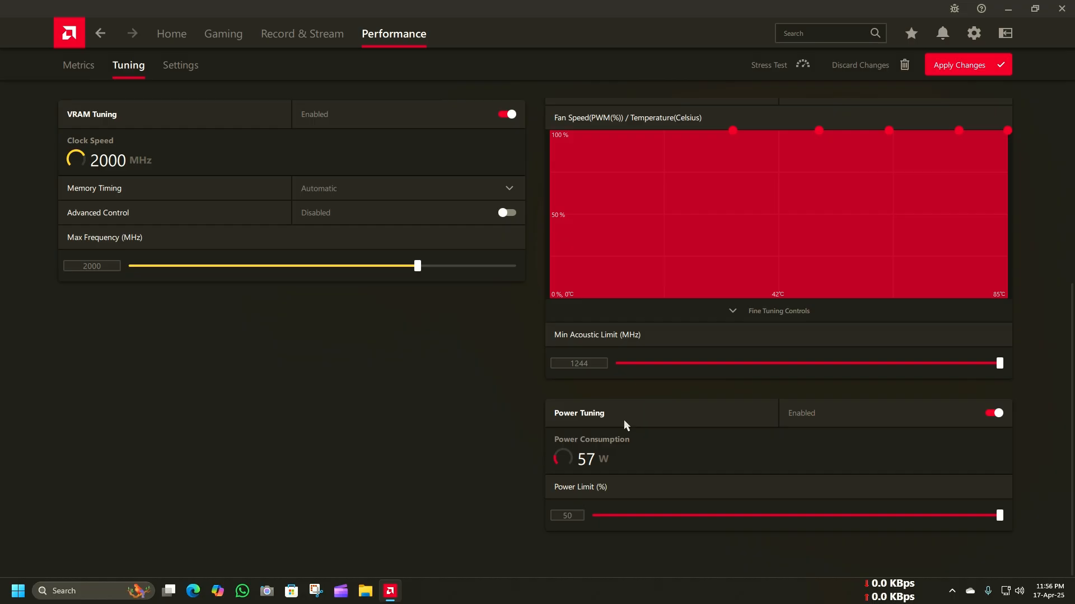
scroll(436, 291, "up", 1)
scroll(437, 290, "up", 2)
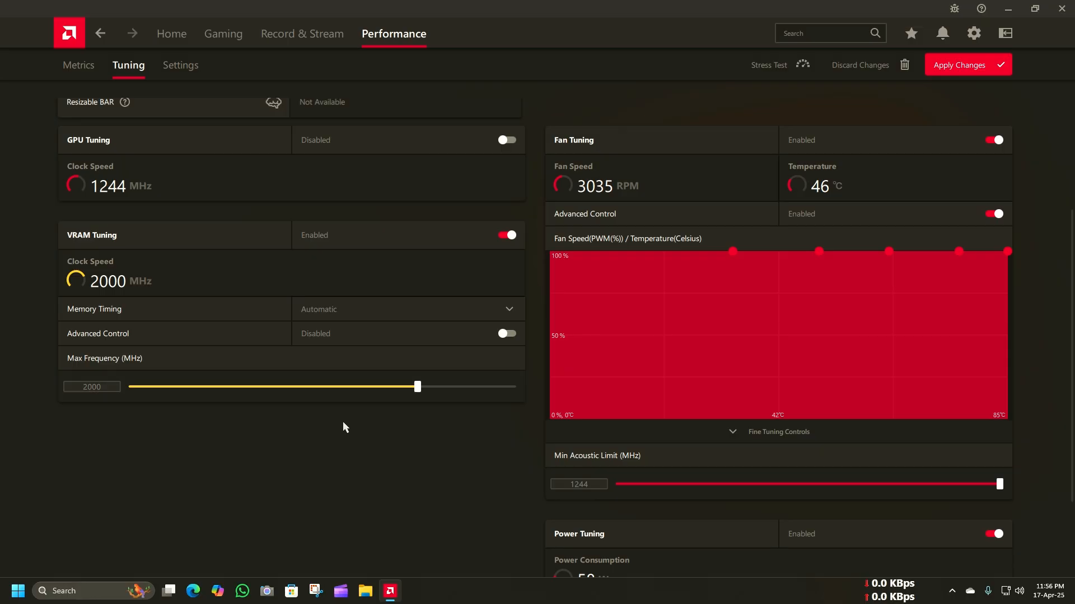
scroll(343, 423, "up", 3)
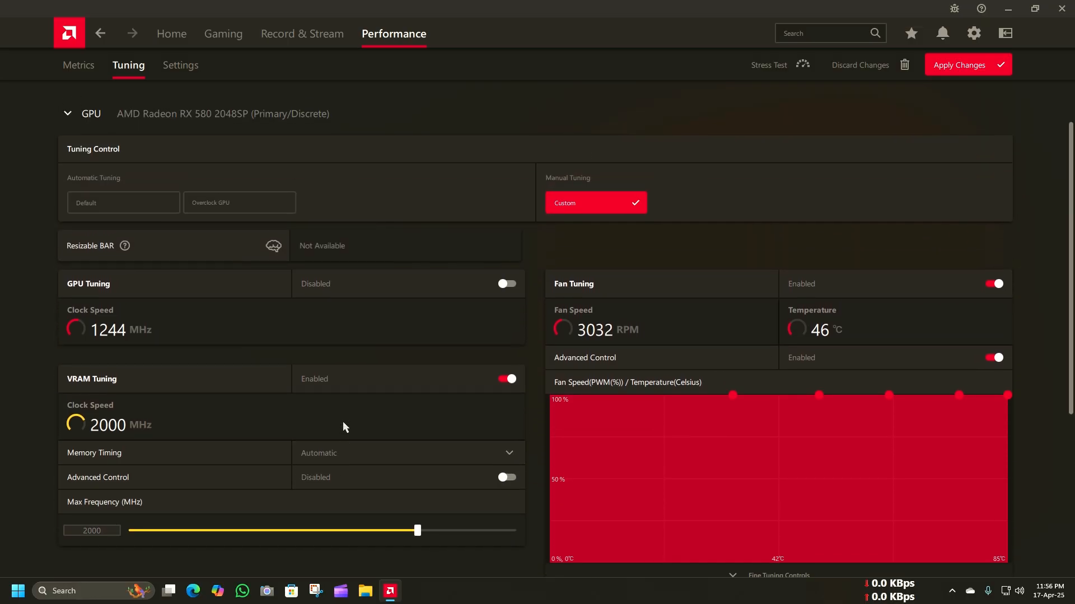
Step: Apply the tuning changes, switch GPU Tuning on to view its controls, and turn it back off and apply again
left_click(953, 64)
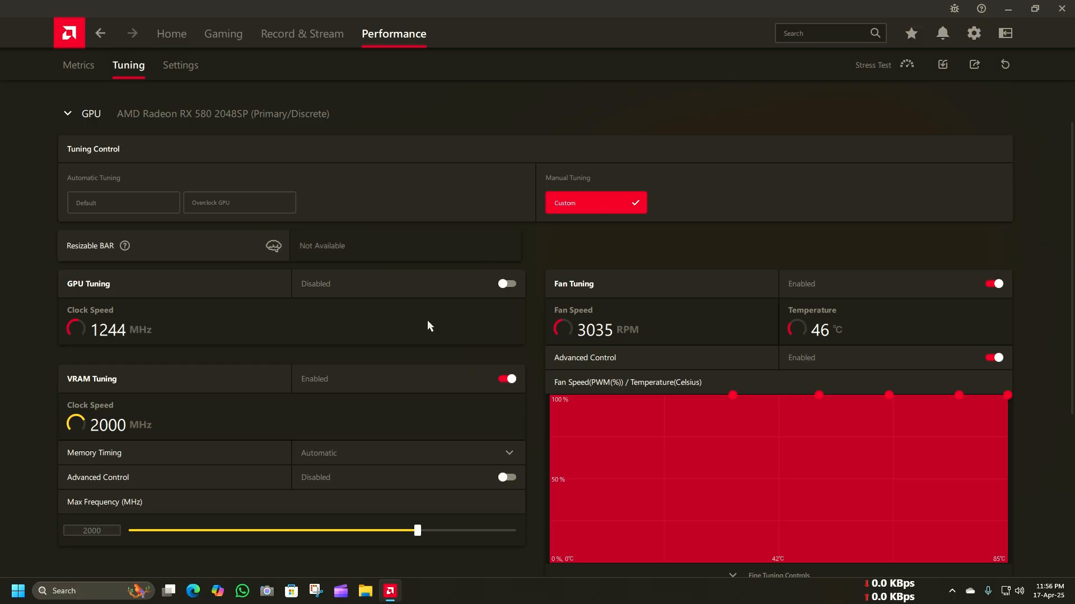
left_click(508, 286)
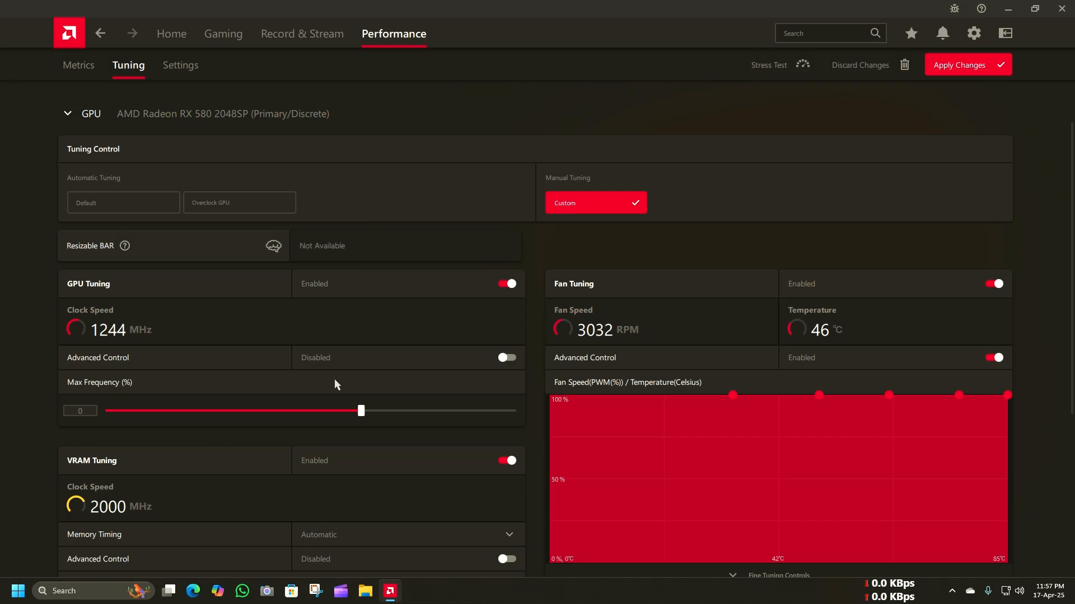
left_click(507, 283)
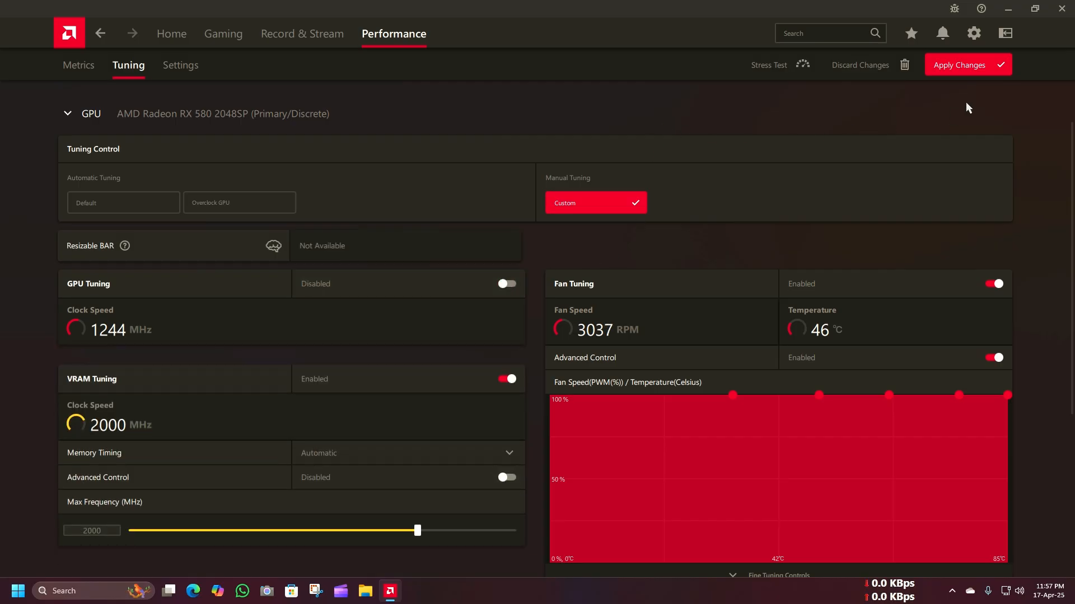
left_click(977, 68)
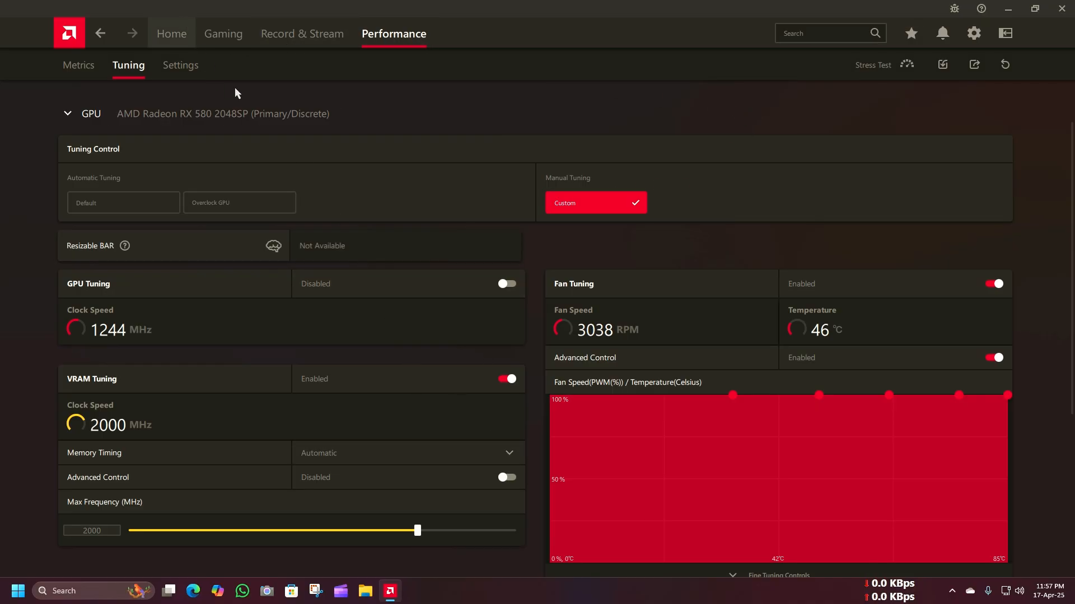
Step: Return to the home overview and check for driver and software updates
left_click(173, 35)
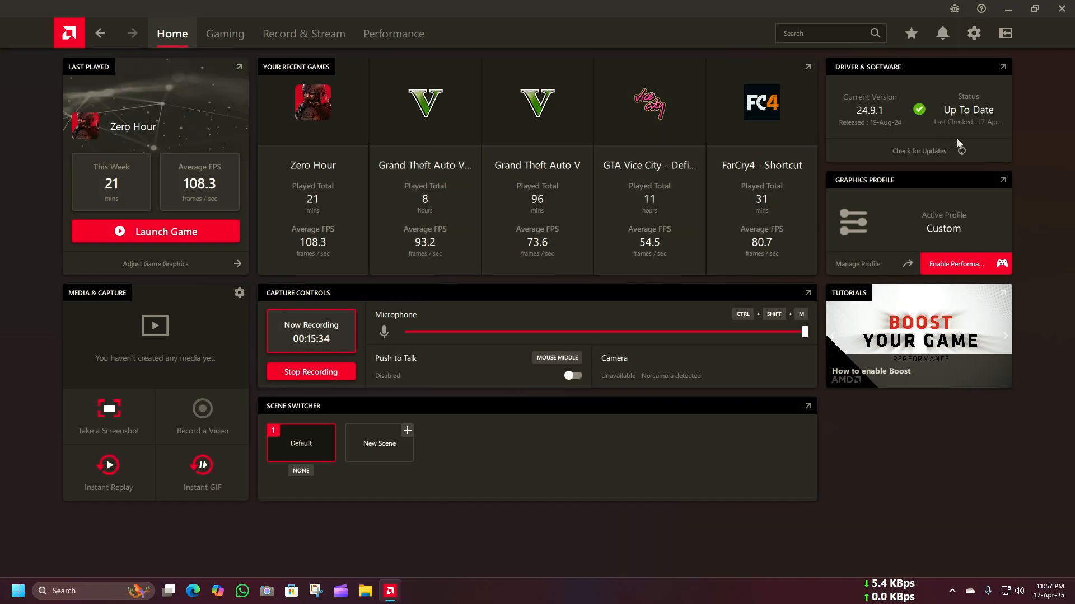
left_click(956, 156)
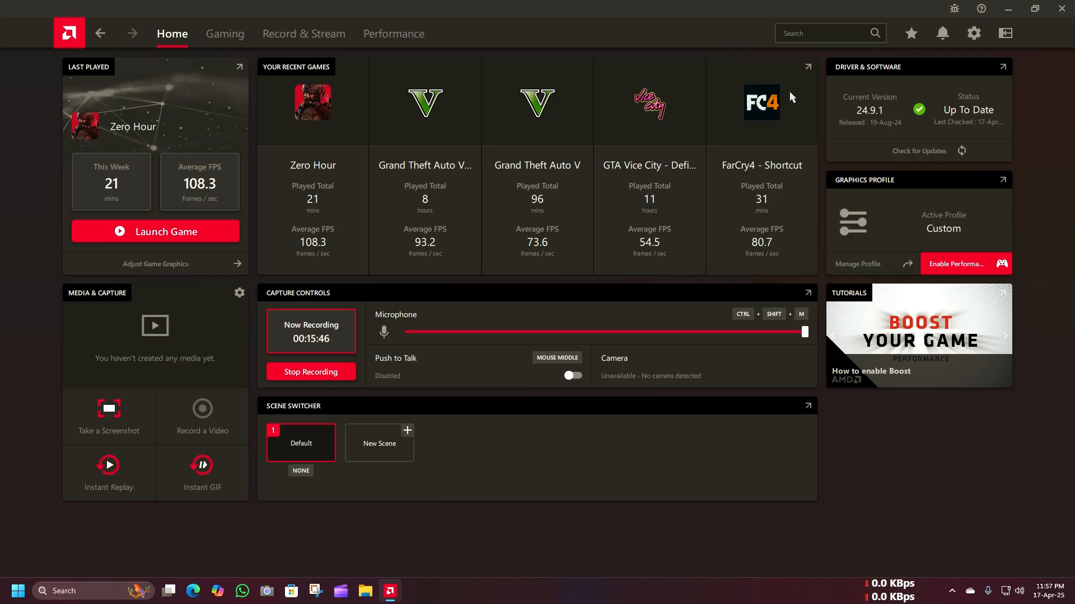
Step: Open the system settings and examine the expanded Hardware Details and Software & Driver Details of the graphics card
left_click(974, 33)
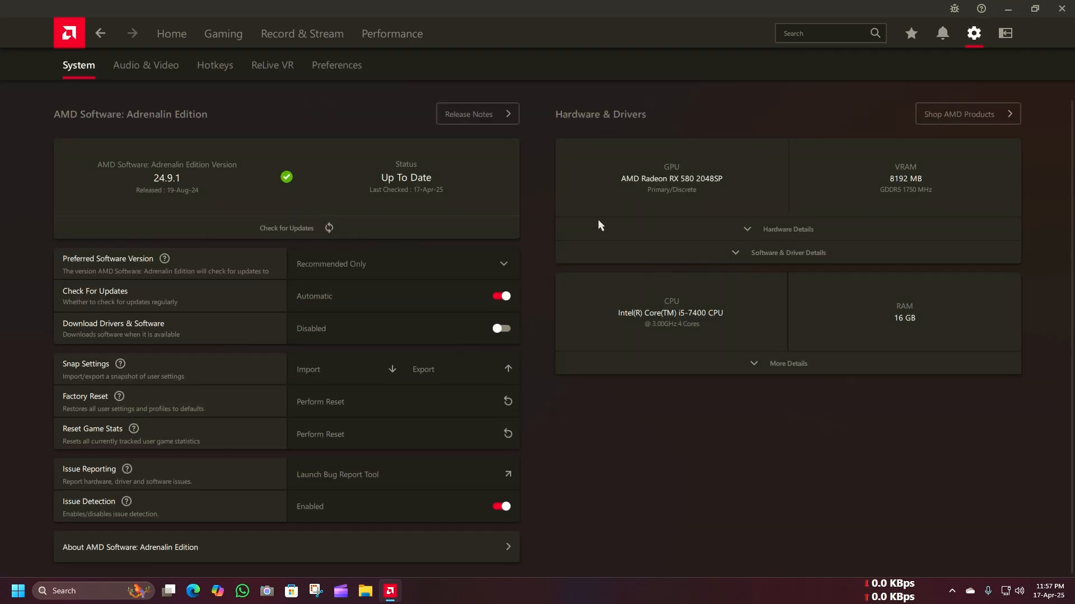
scroll(252, 414, "down", 1)
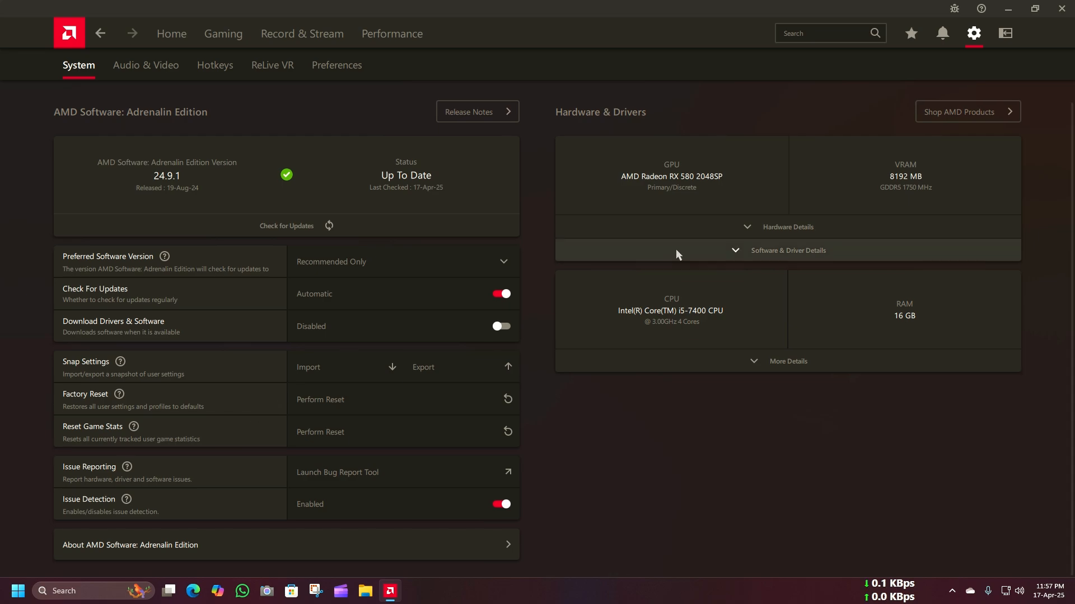
left_click(754, 228)
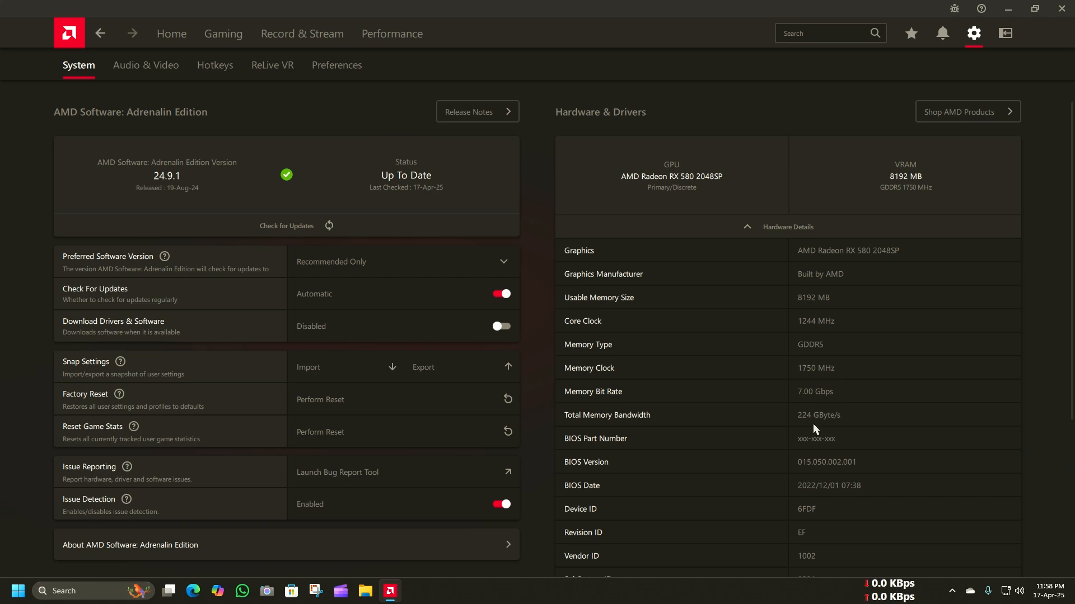
scroll(812, 429, "down", 4)
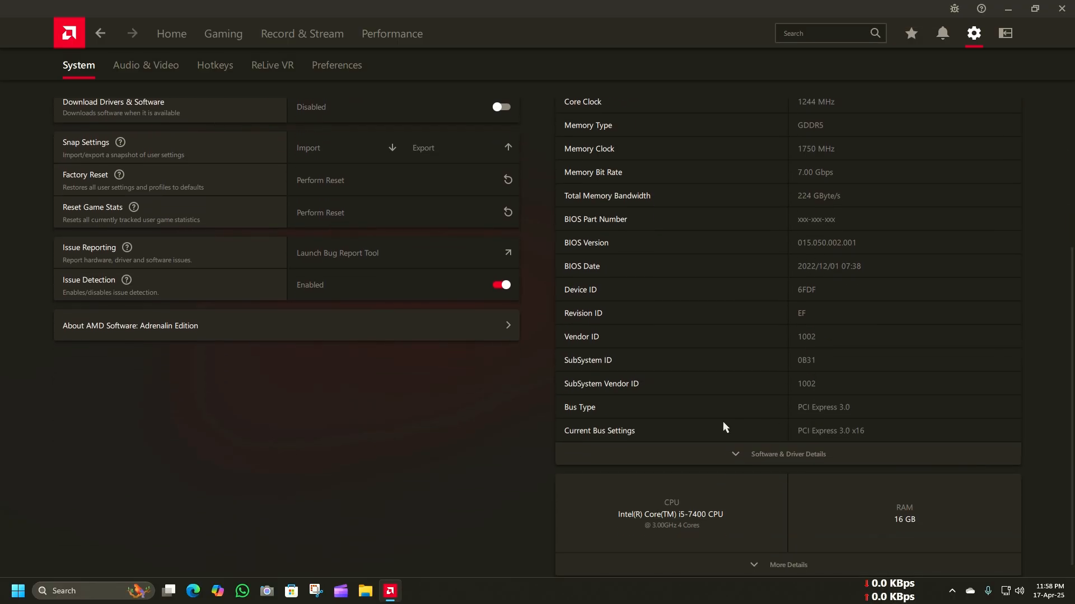
left_click(741, 454)
scroll(740, 455, "down", 2)
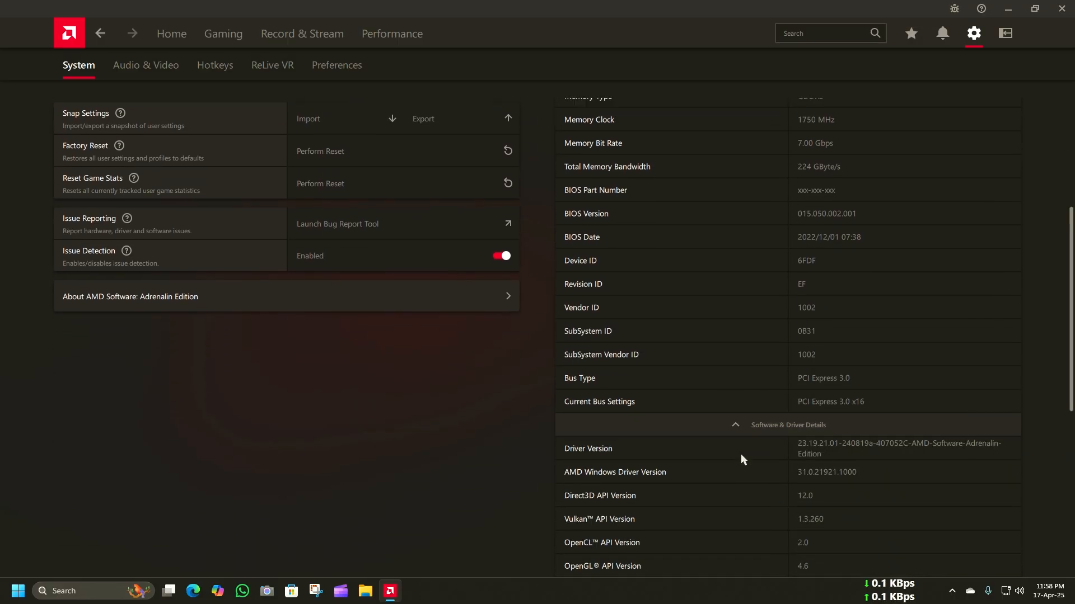
Step: Collapse and re-expand the graphics card's Software & Driver Details, and examine the listed API, driver and Windows versions
left_click(744, 380)
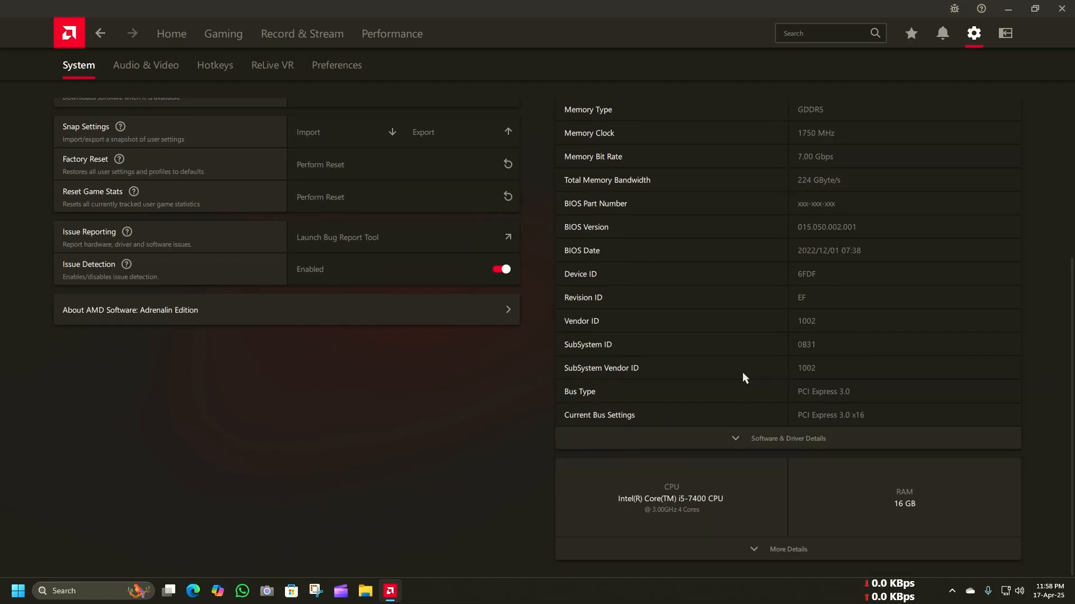
left_click(734, 442)
scroll(760, 459, "down", 10)
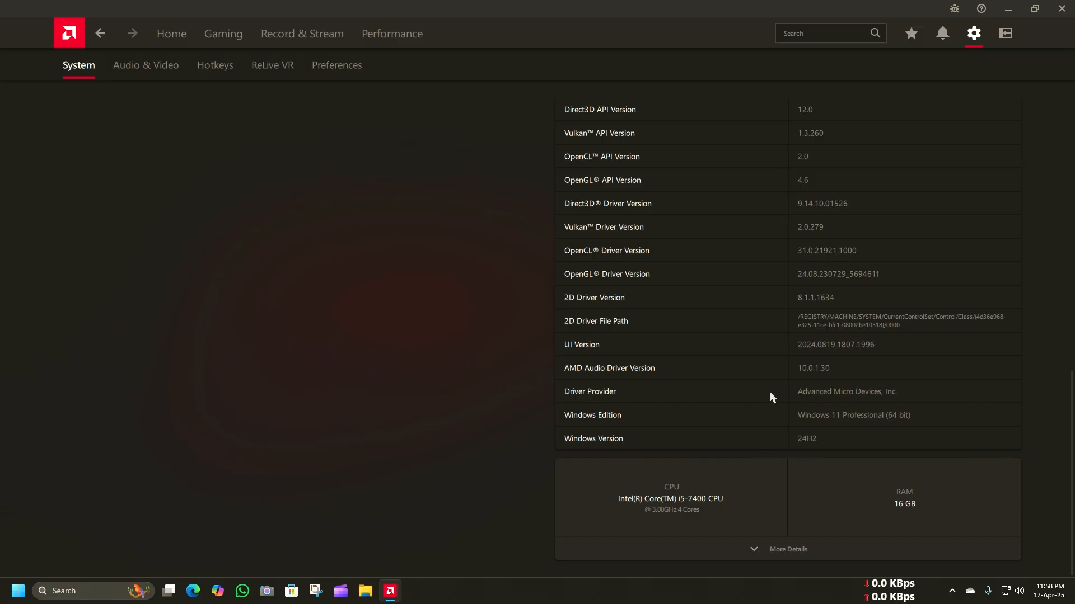
scroll(770, 396, "up", 2)
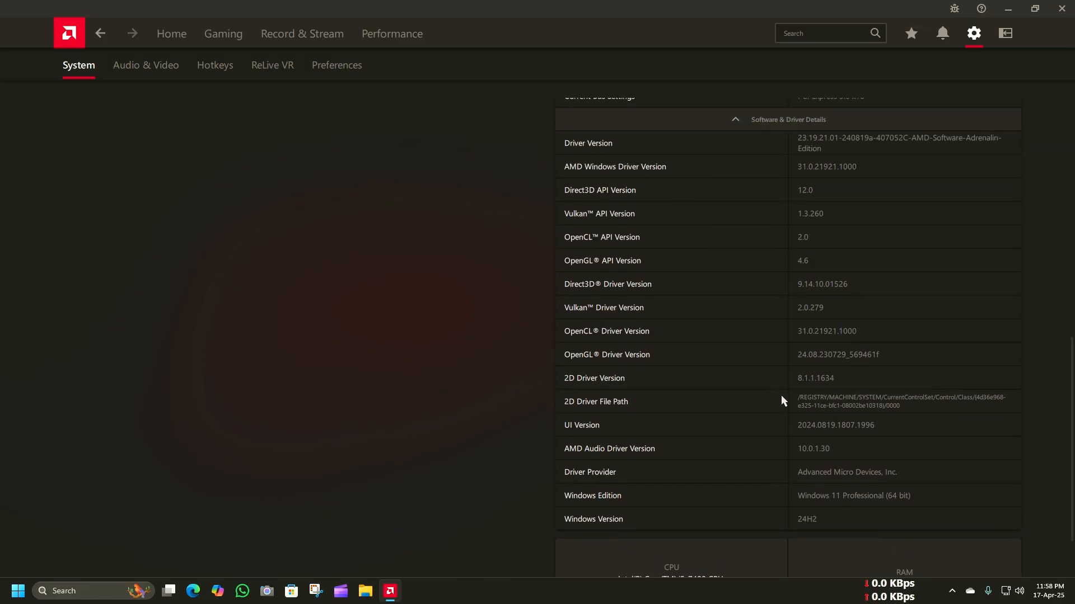
Step: Expand More Details for the CPU and RAM and examine the processor model, speed, cores, threads and memory
scroll(722, 428, "down", 2)
left_click(752, 557)
scroll(844, 454, "down", 3)
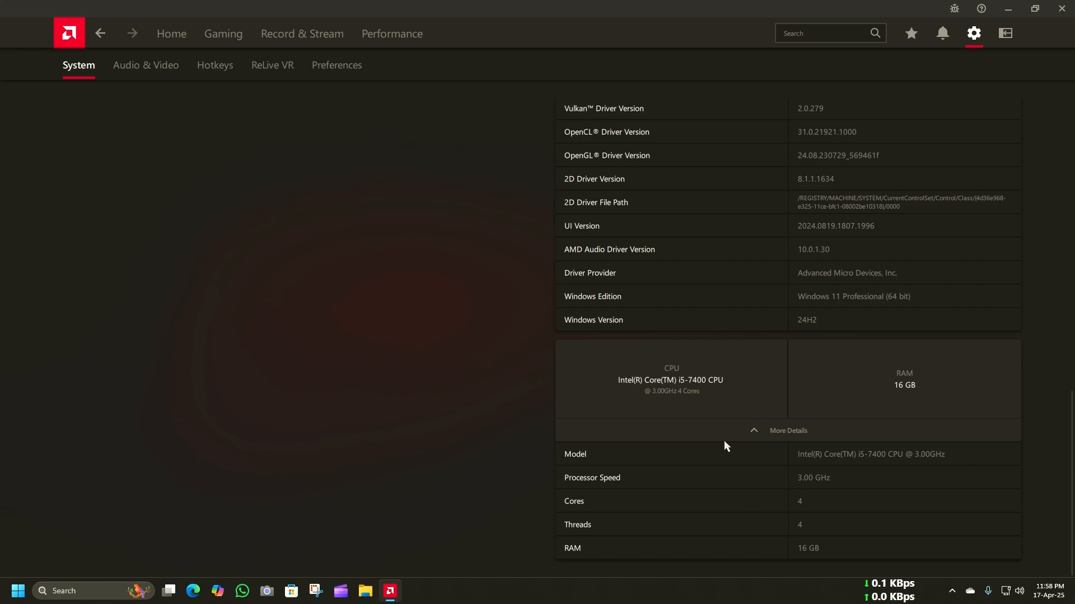
scroll(724, 441, "up", 15)
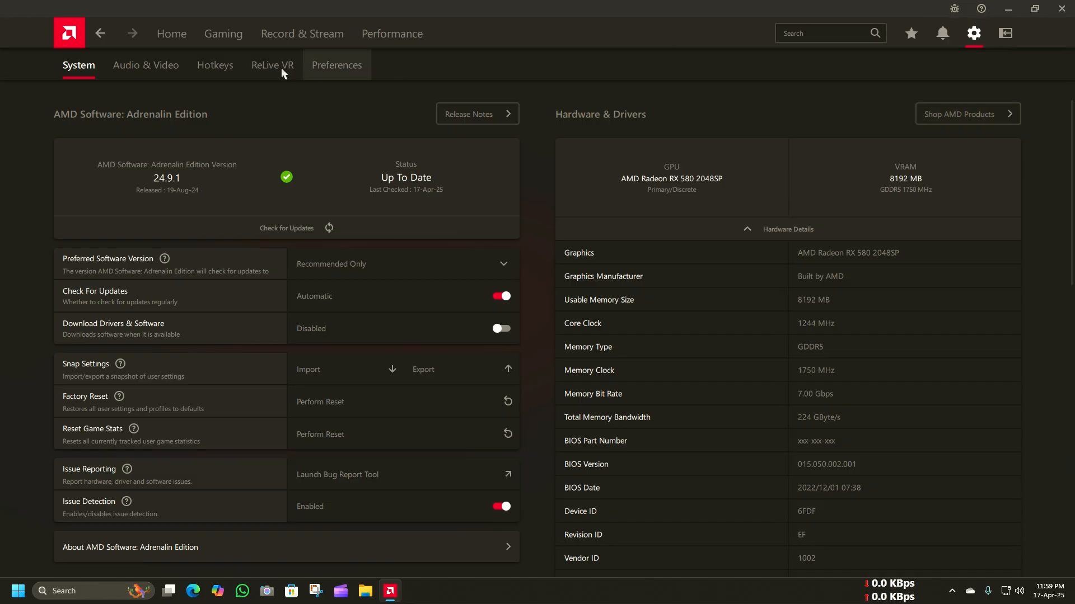
Step: Review the Audio & Video, Hotkeys, ReLive VR and Preferences pages of the settings
left_click(165, 72)
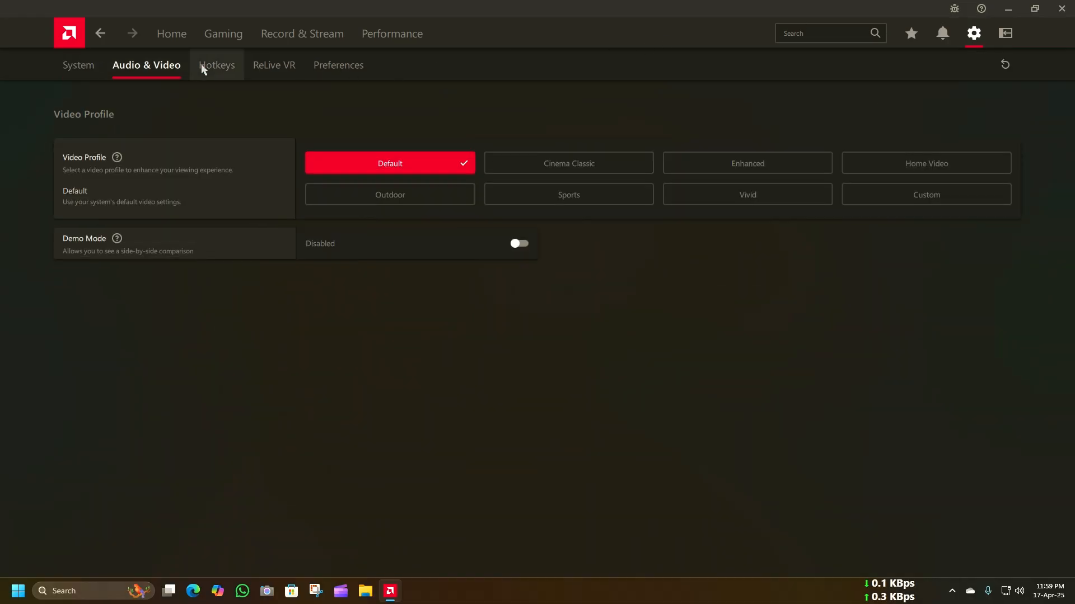
left_click(227, 76)
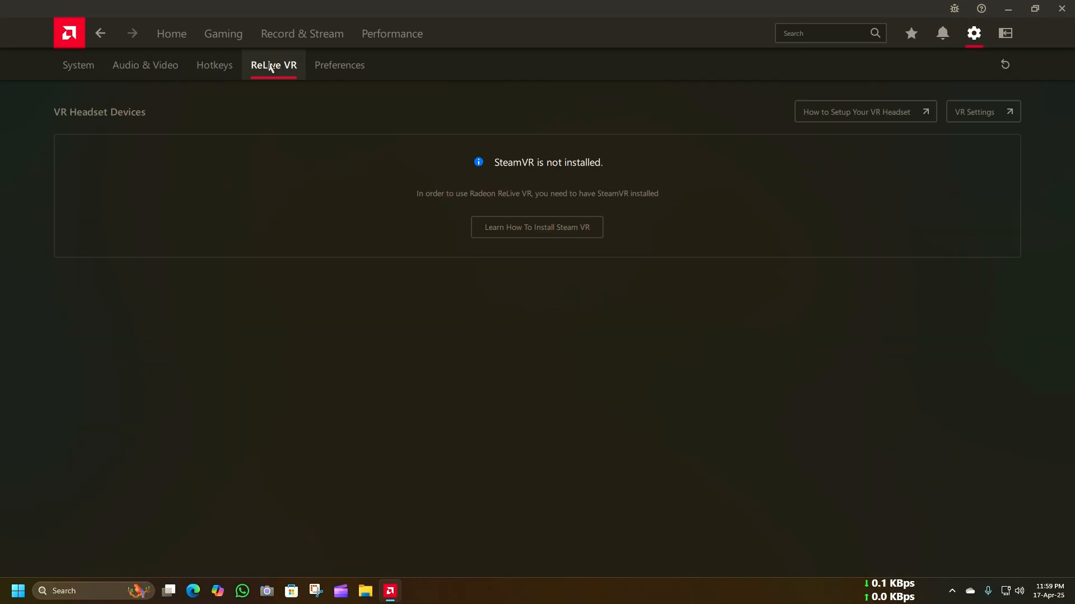
left_click(328, 66)
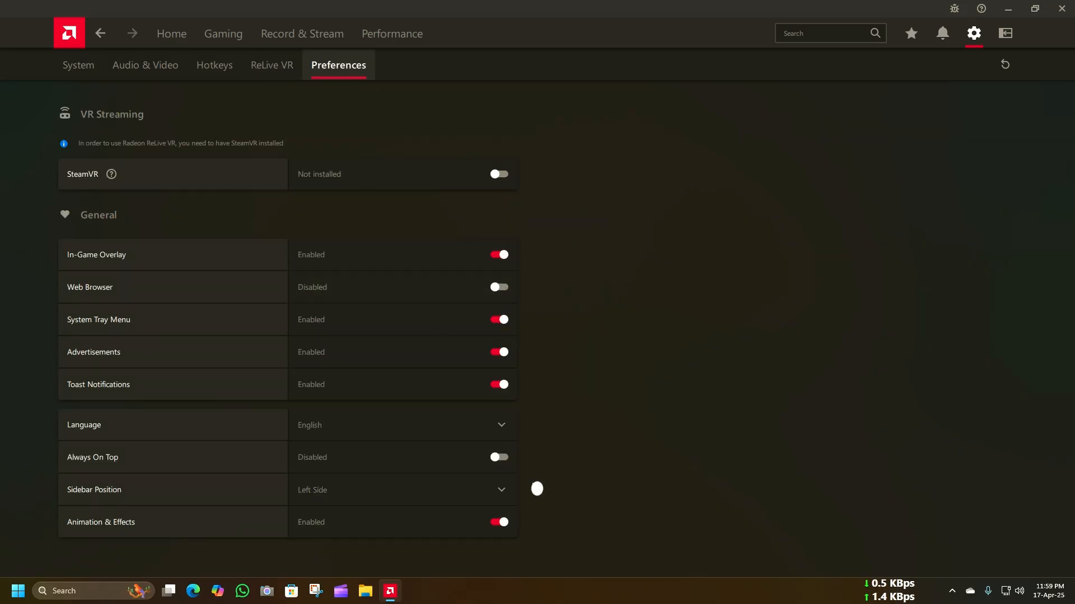
Step: Return to the home overview and restore the maximized window to its smaller size
left_click(183, 23)
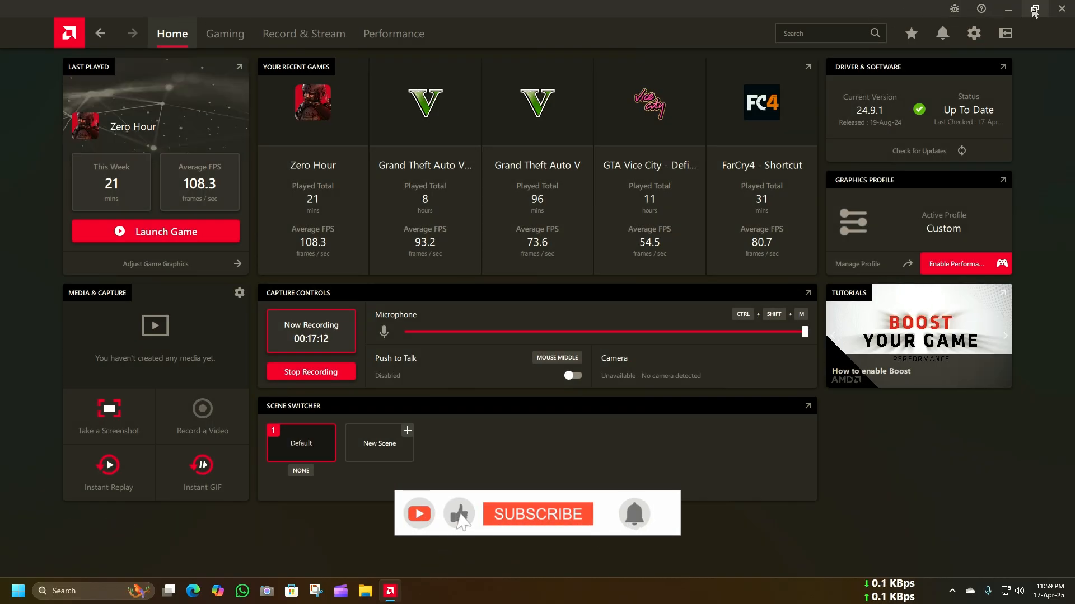
left_click(1034, 10)
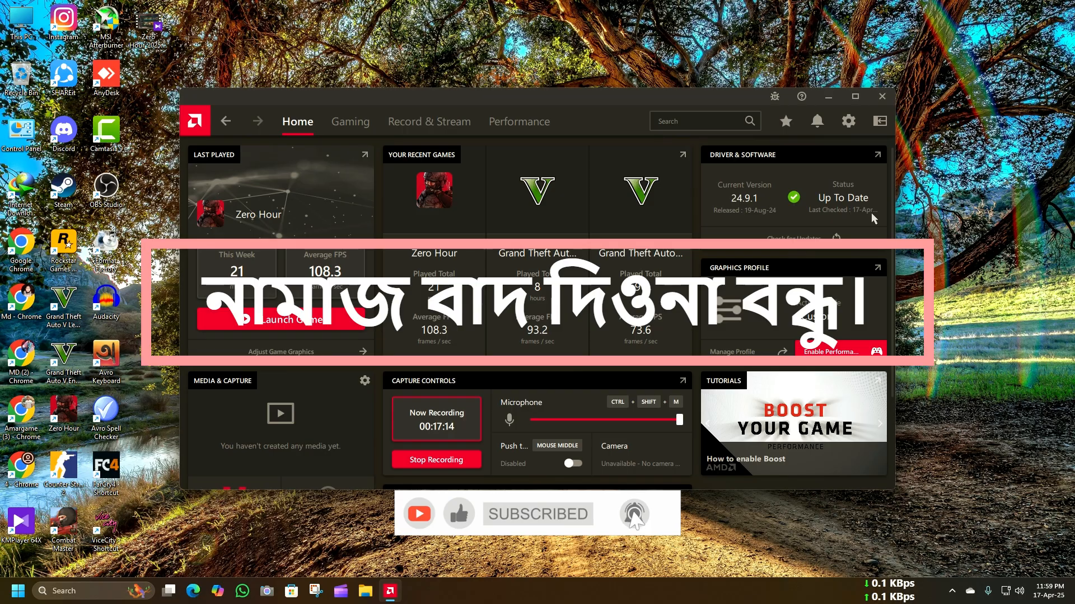